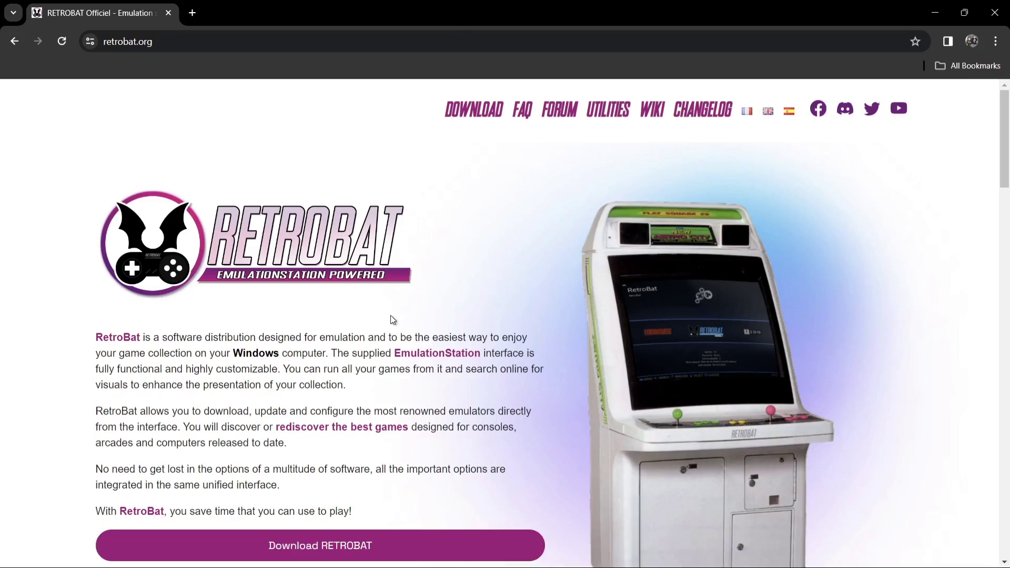
Download RetroBat-v6.0.0-stable-win64-setup.exe from the itch.io page linked on the RetroBat site, without paying a contribution
click(339, 550)
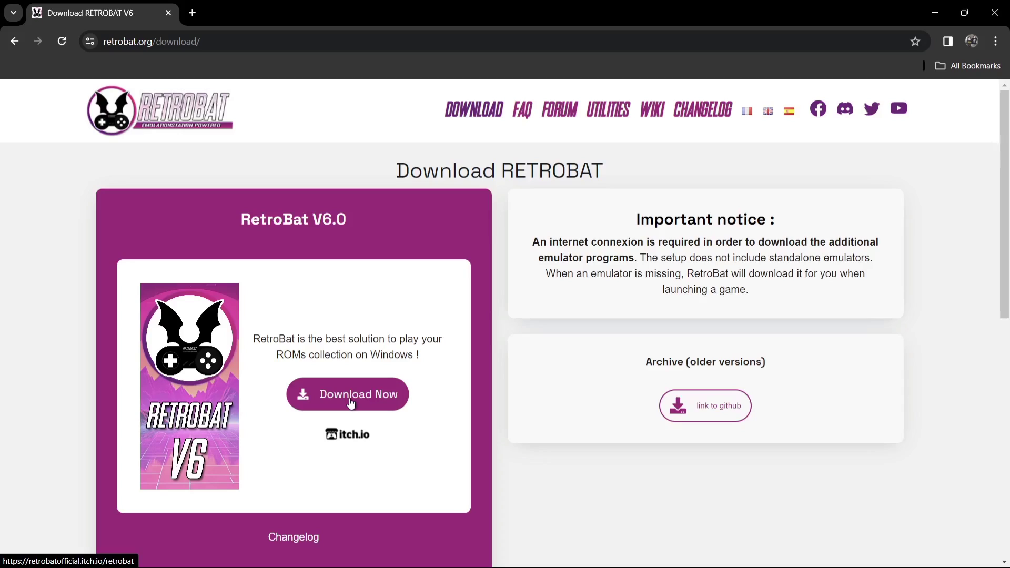
click(351, 403)
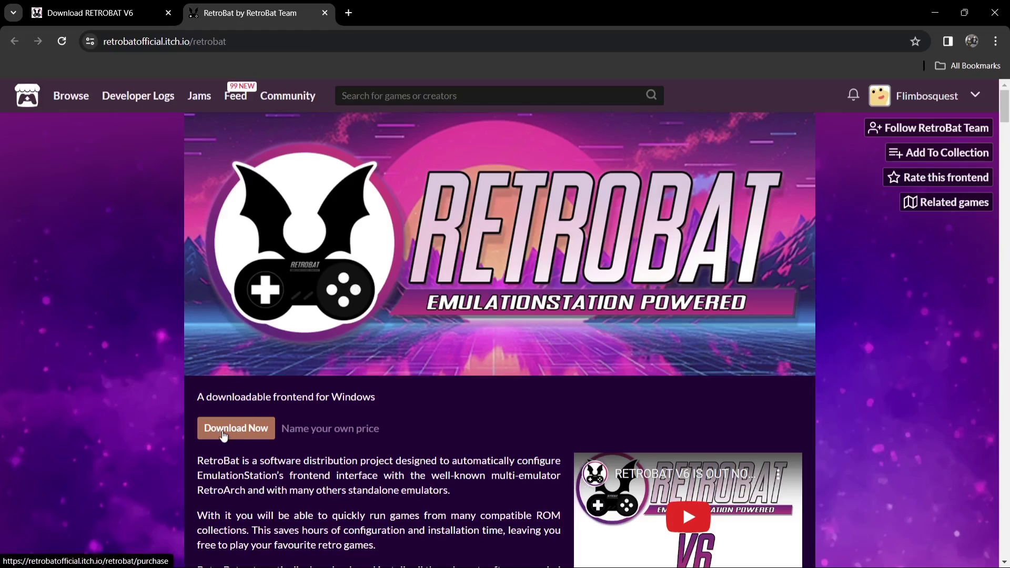
click(223, 430)
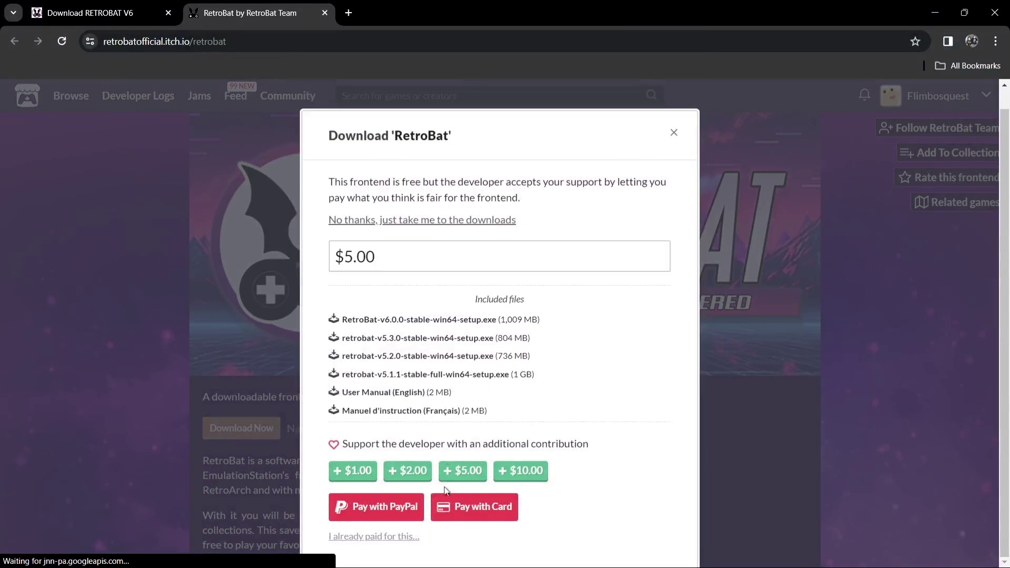
click(454, 221)
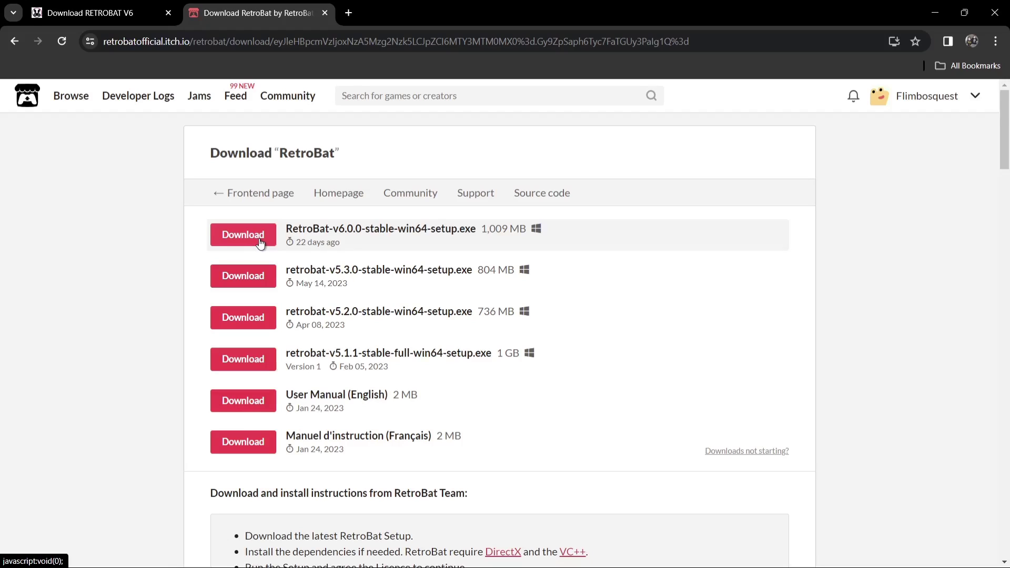
click(260, 240)
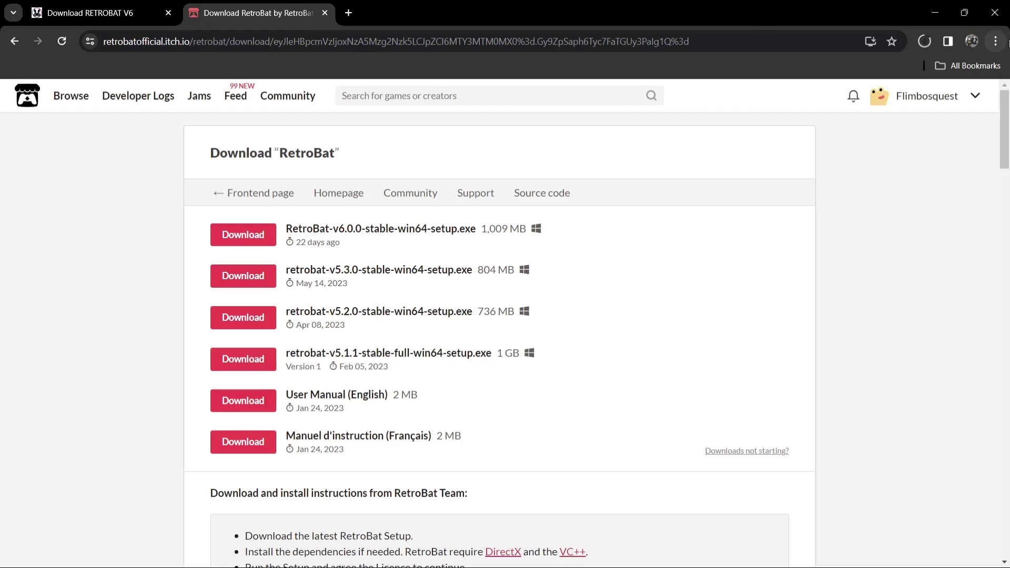
Switch to the desktop's triforce folder, check the game ISO files in it, and return to the desktop
click(935, 13)
key(t)
key(Return)
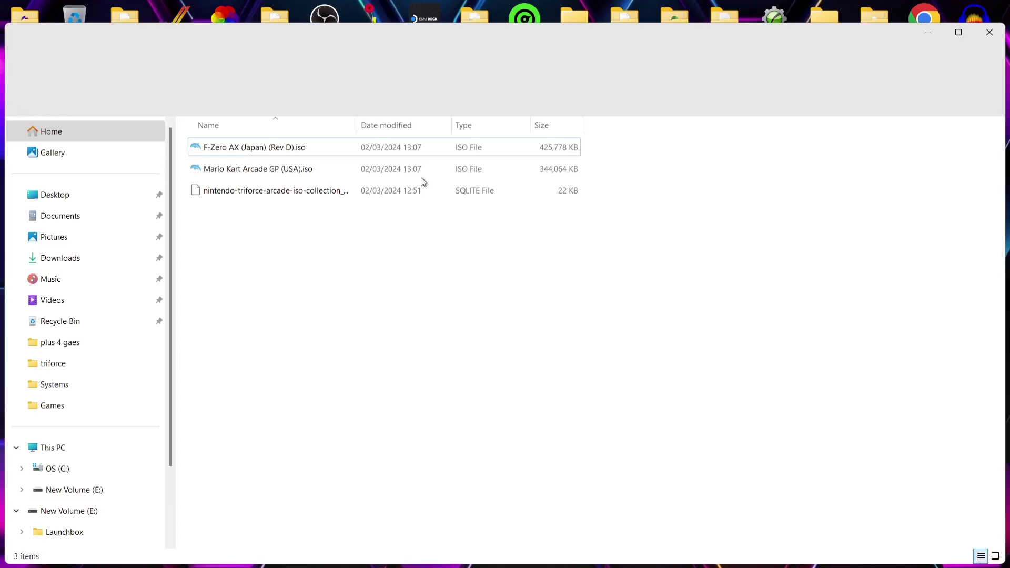
click(249, 152)
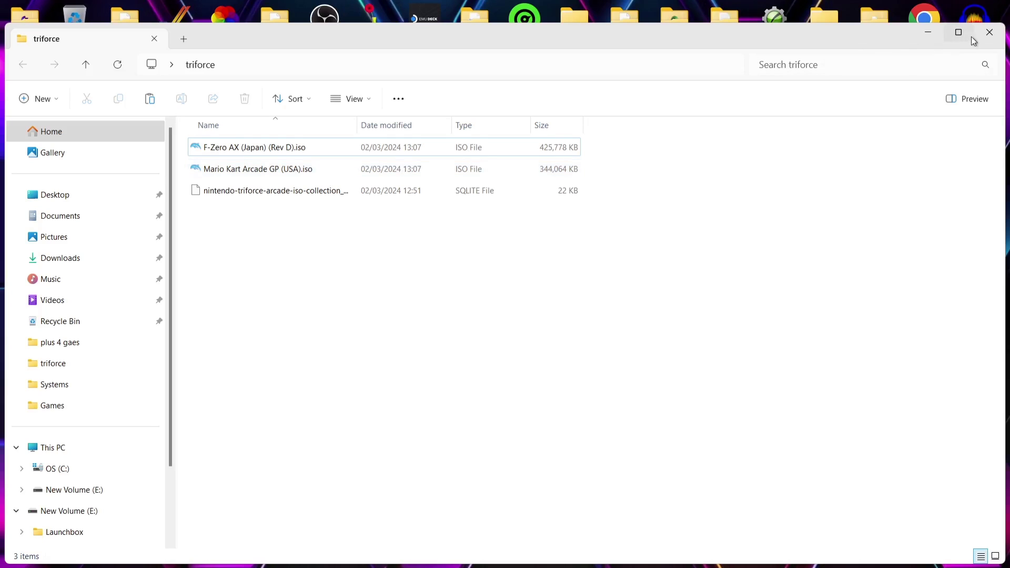
key(super+d)
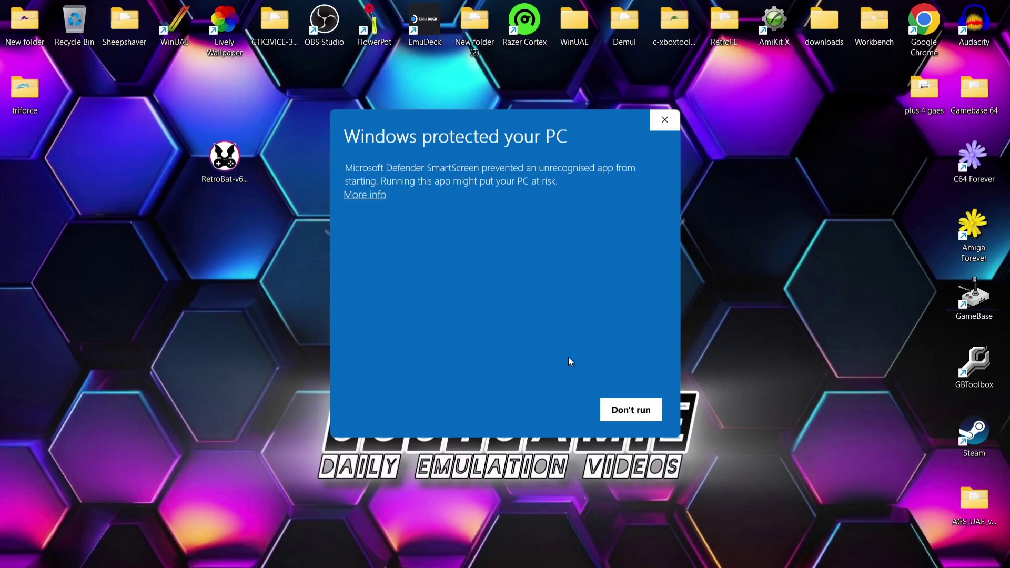
Run the blocked RetroBat setup anyway and start its installation wizard in English
click(379, 197)
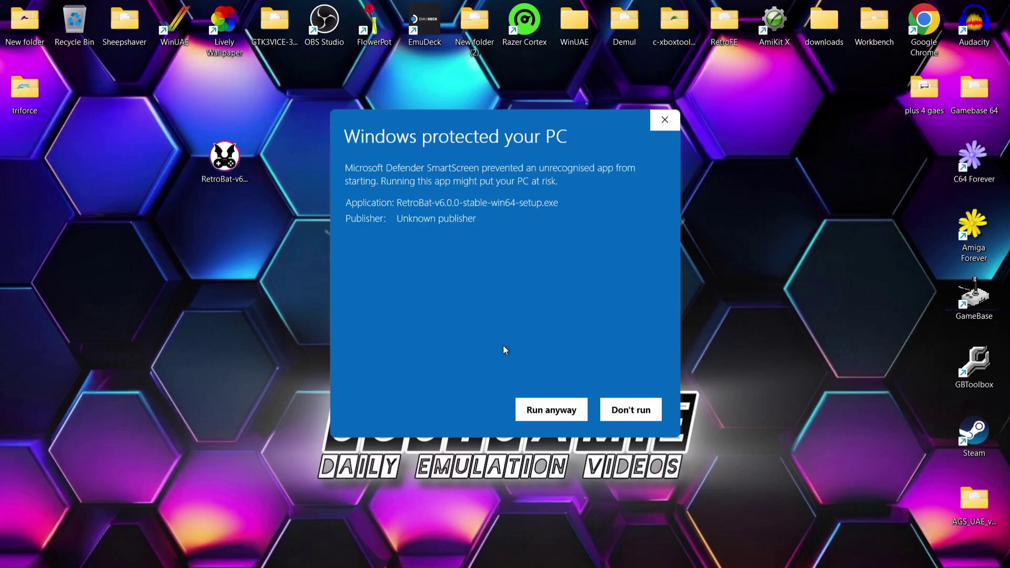
click(568, 412)
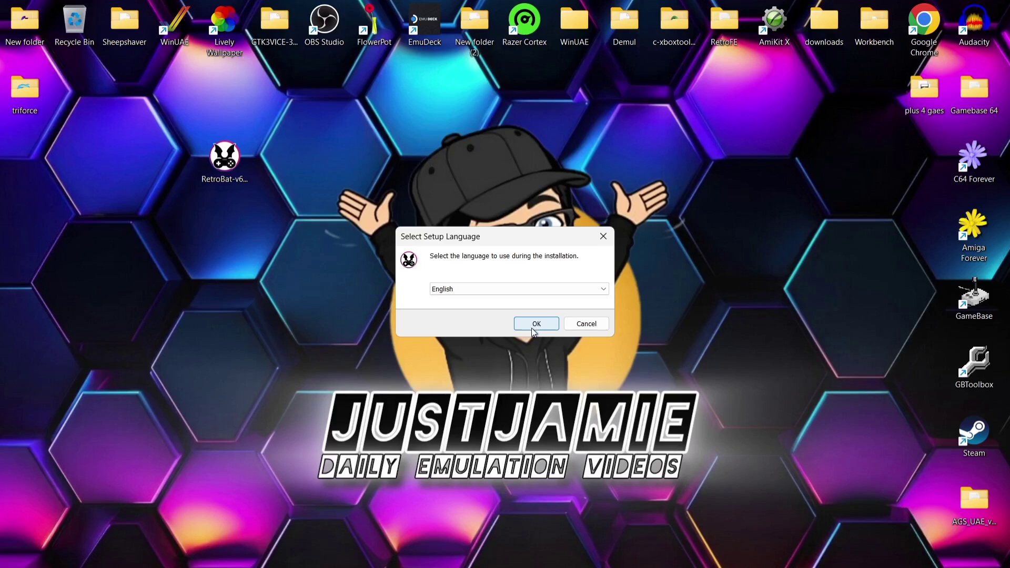
click(531, 326)
click(612, 417)
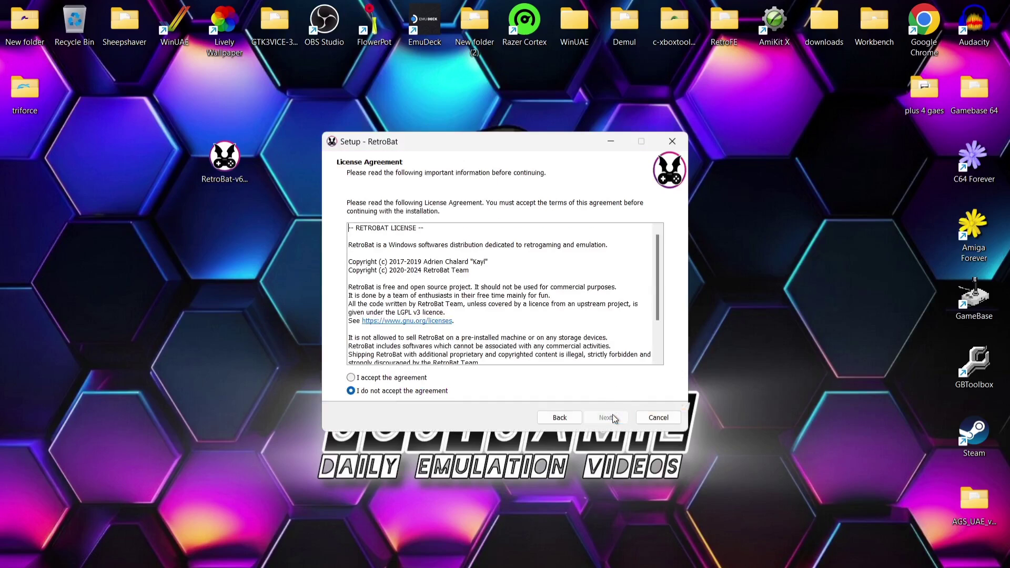
Accept the licence agreement and install RetroBat into C:\RetroBat with a desktop shortcut
click(405, 377)
click(621, 417)
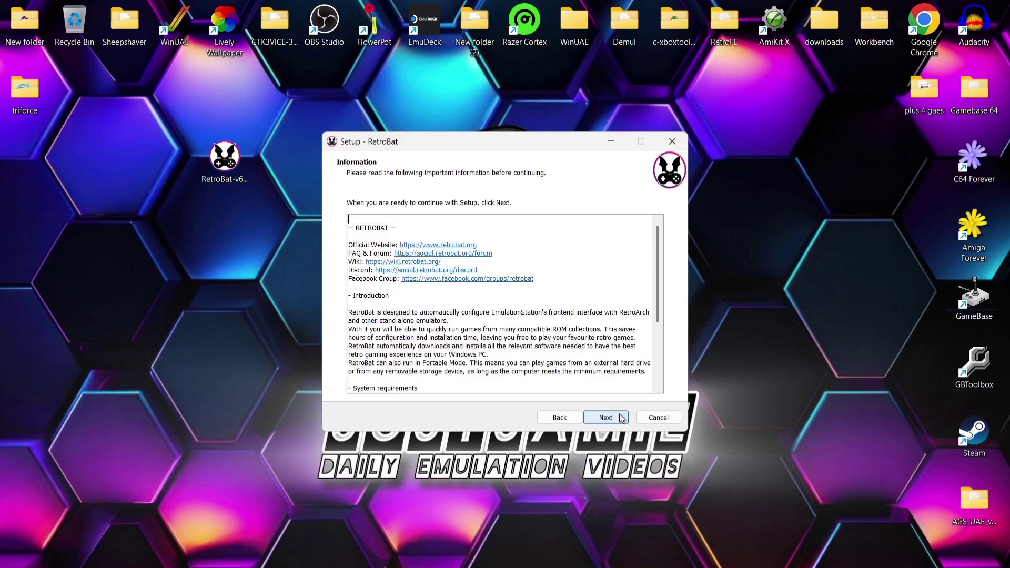
click(621, 419)
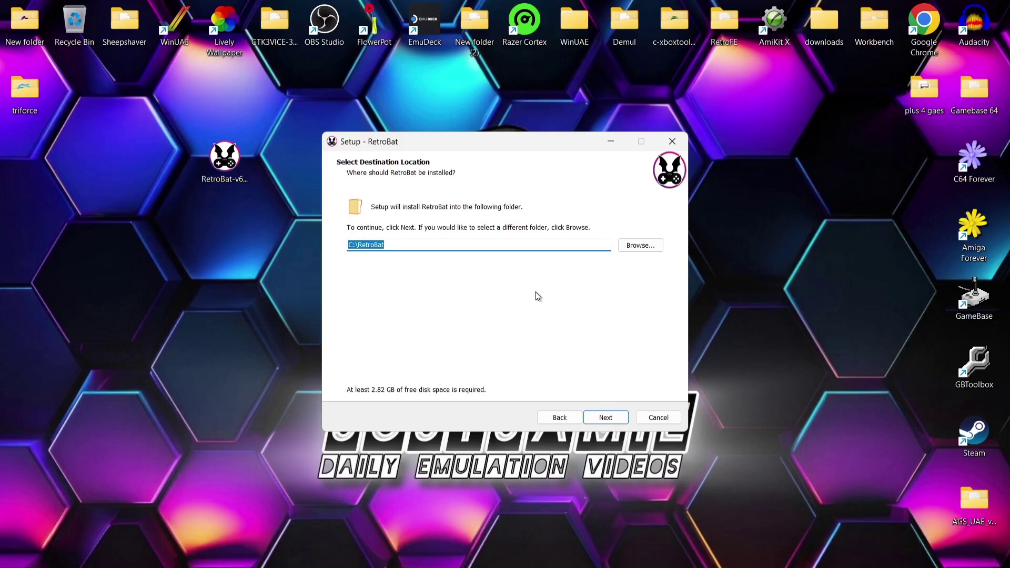
click(607, 419)
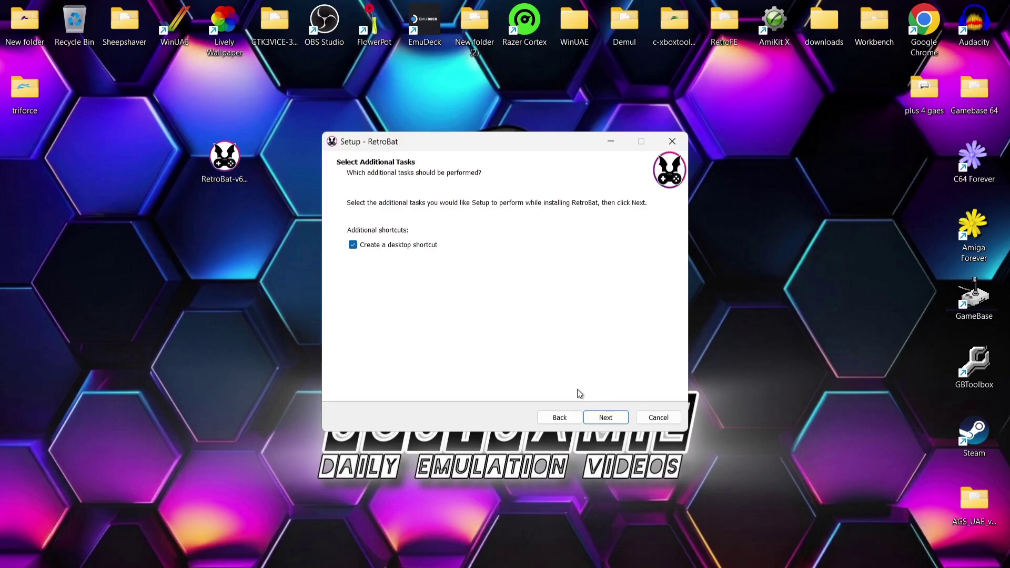
click(603, 419)
click(606, 418)
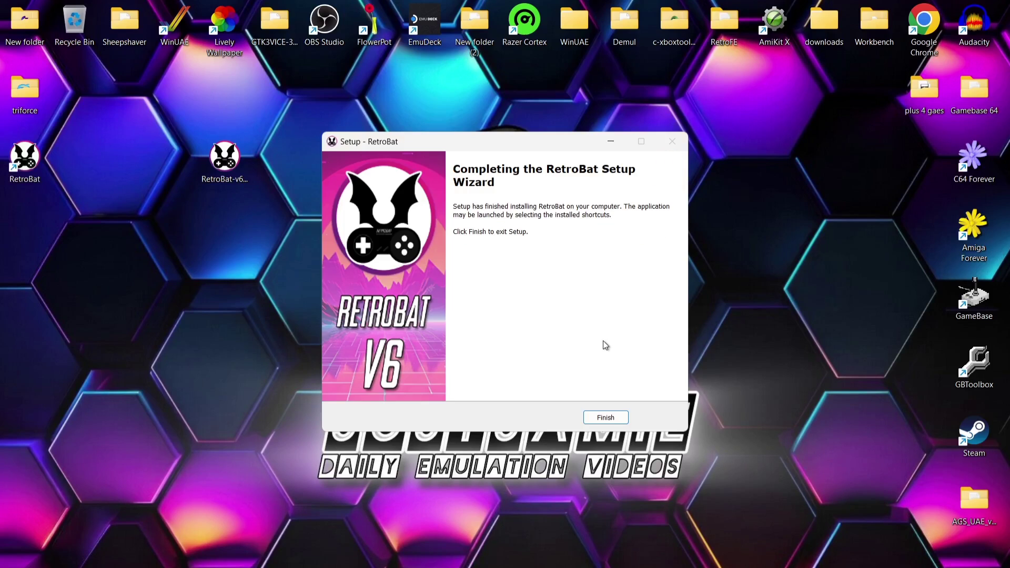
Close the finished setup wizard and move the RetroBat setup file from the desktop to the Recycle Bin
click(612, 419)
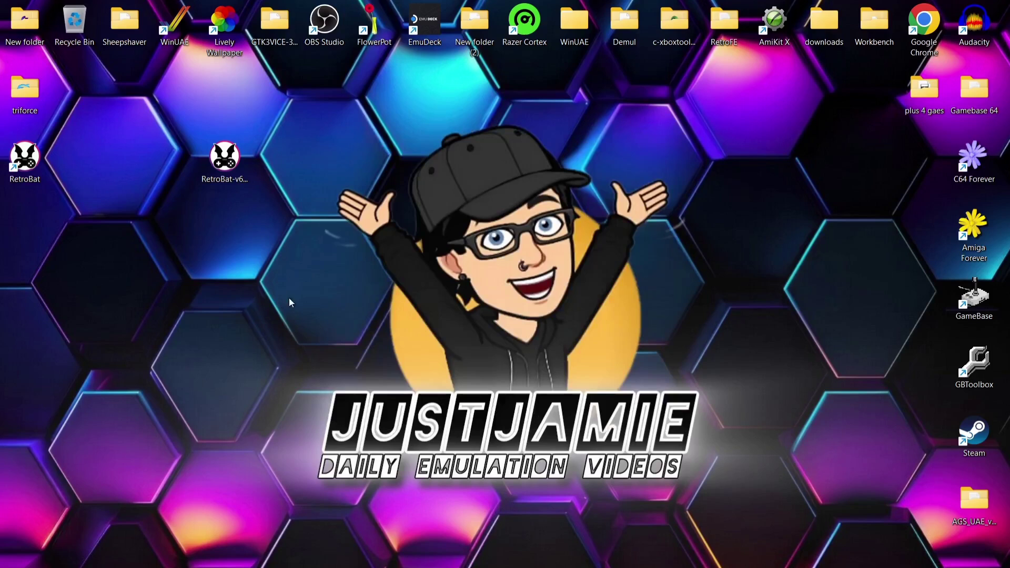
click(230, 169)
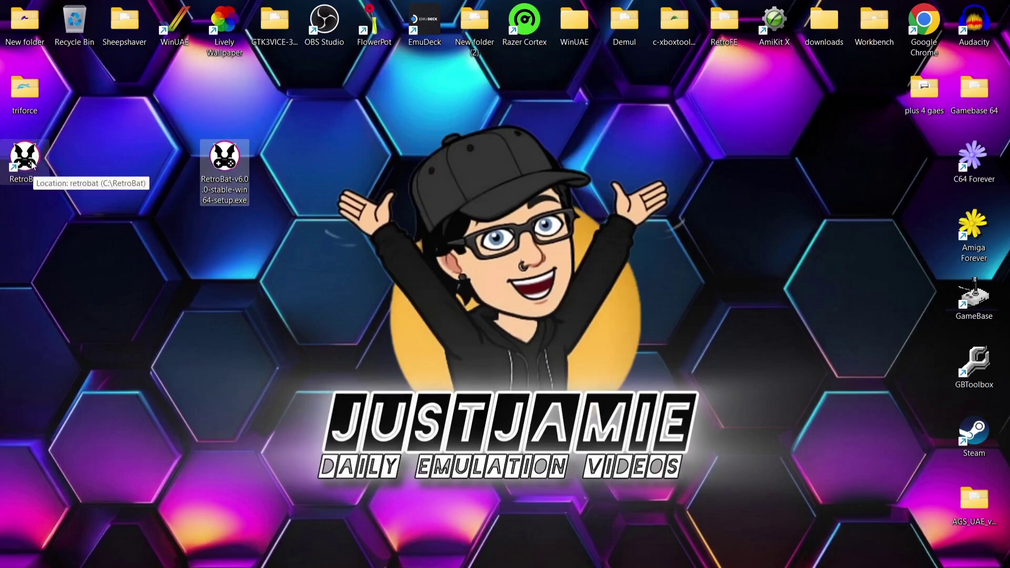
drag(238, 171, 75, 42)
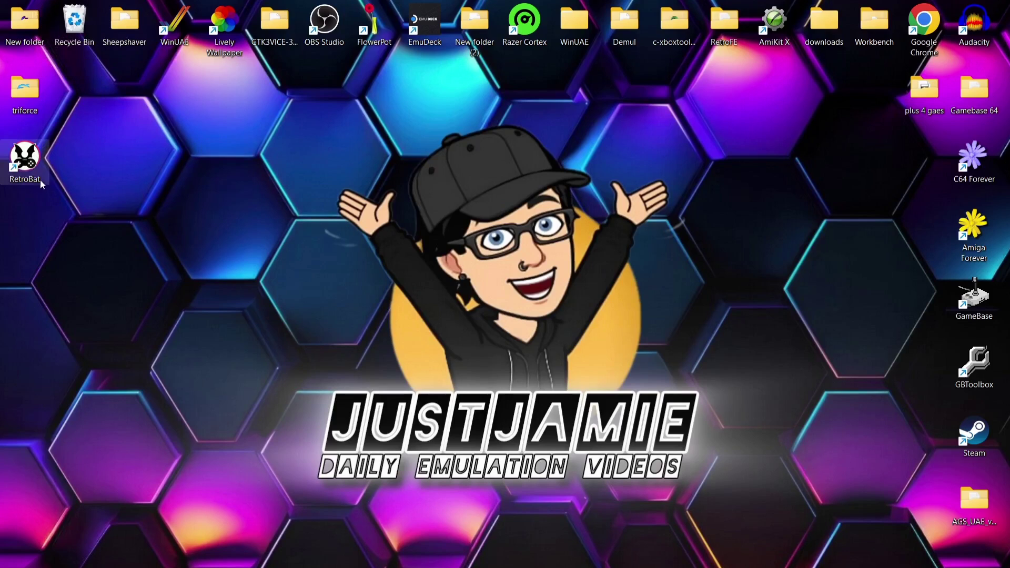
Open the RetroBat shortcut's file location and go to the triforce folder inside roms
right_click(22, 164)
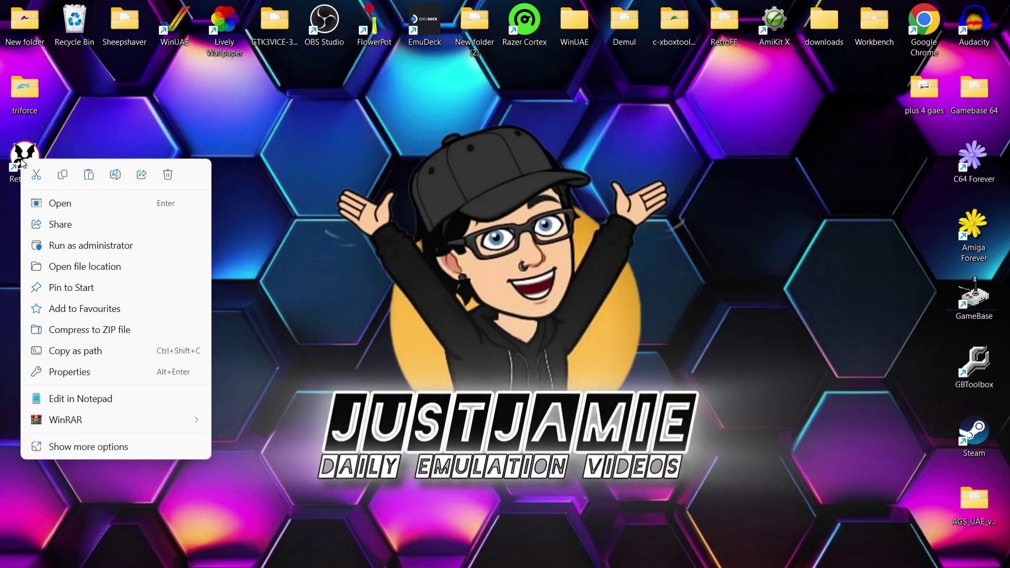
click(115, 267)
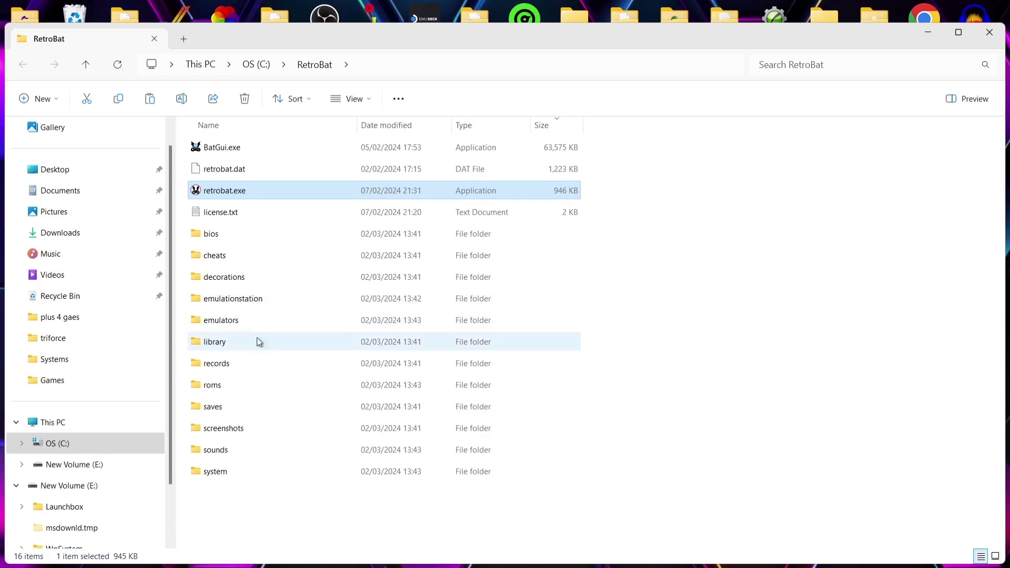
double_click(248, 385)
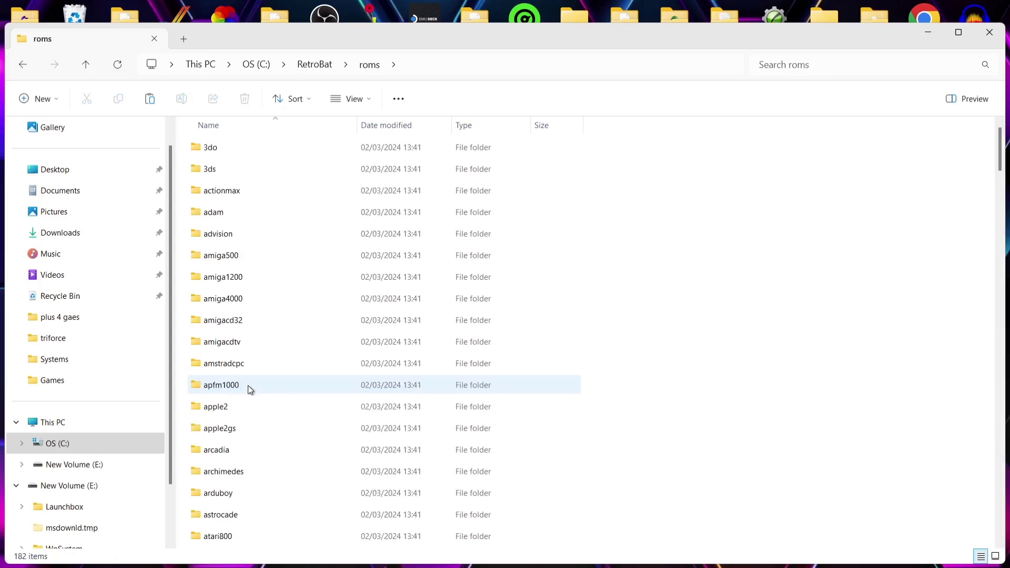
drag(1000, 160, 1001, 486)
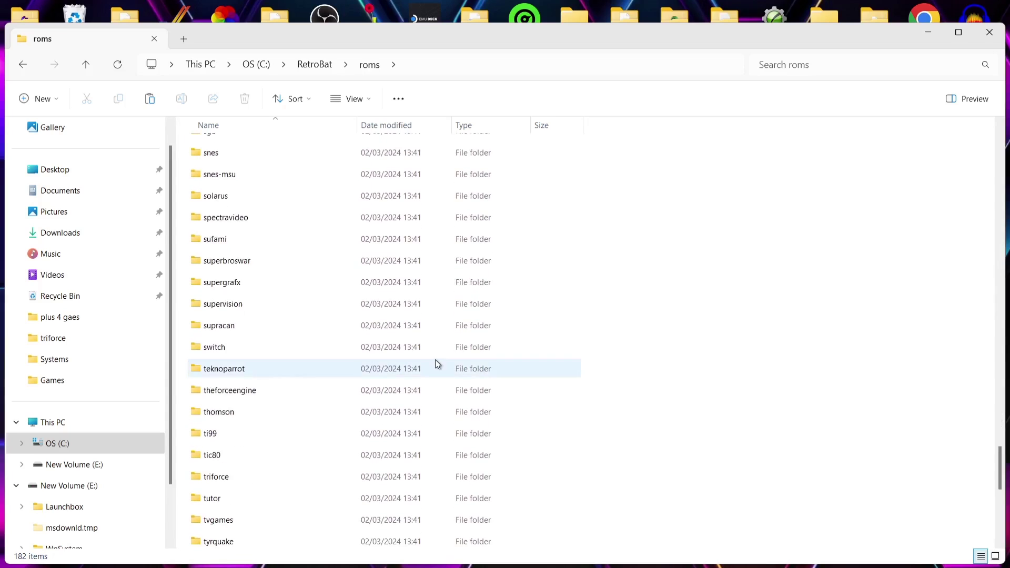
double_click(266, 477)
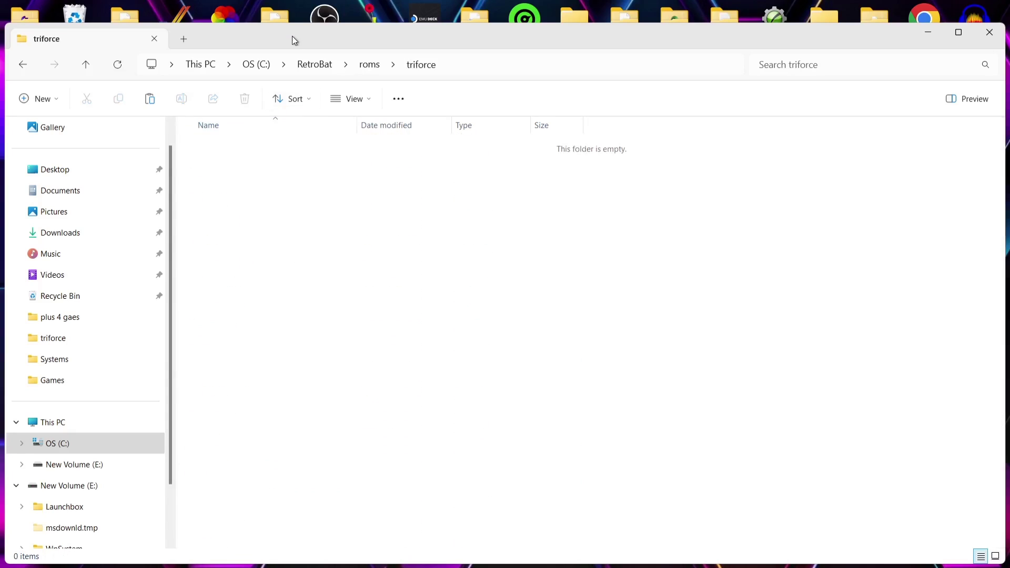
Transfer the F-Zero AX and Mario Kart Arcade GP ISO files from the desktop's triforce folder into RetroBat's roms\triforce folder
drag(292, 37, 633, 36)
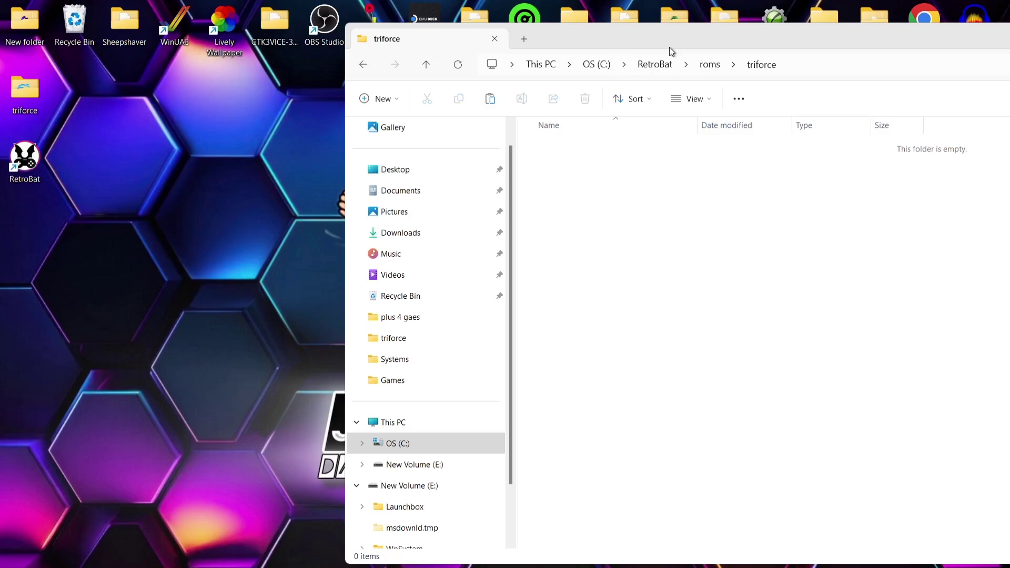
double_click(23, 85)
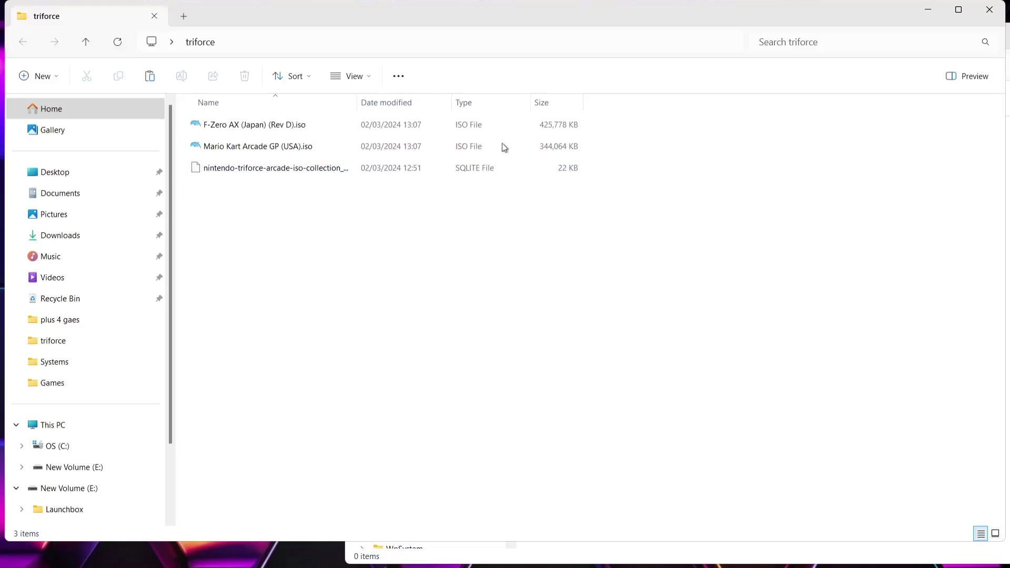
drag(580, 7, 590, 316)
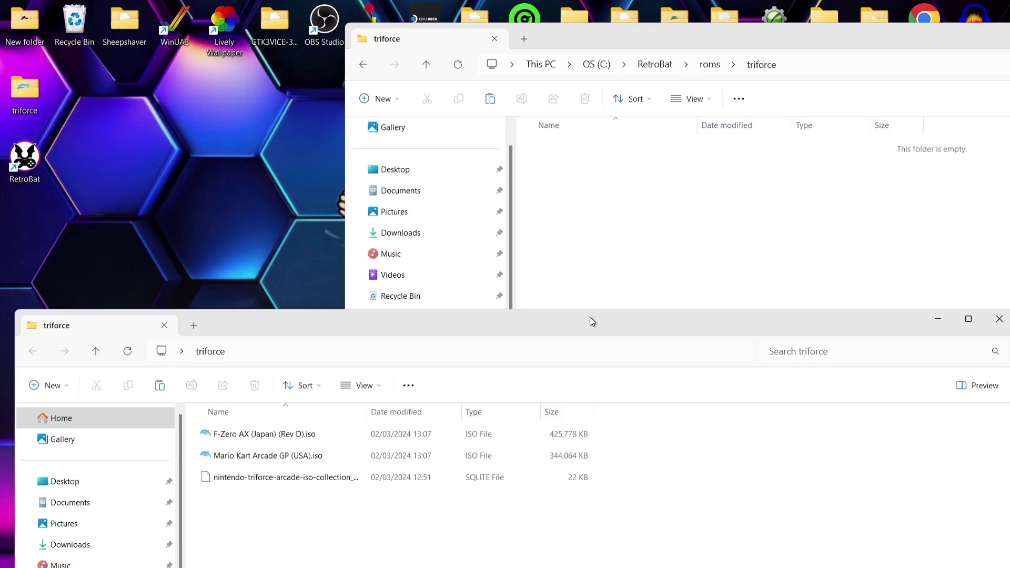
click(276, 435)
shift+click(290, 457)
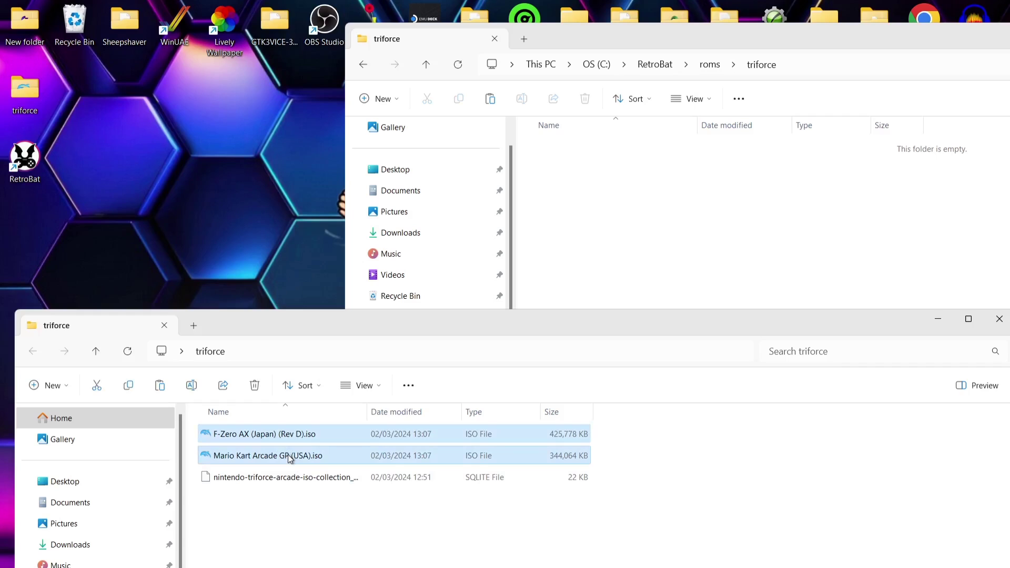
drag(291, 458, 743, 233)
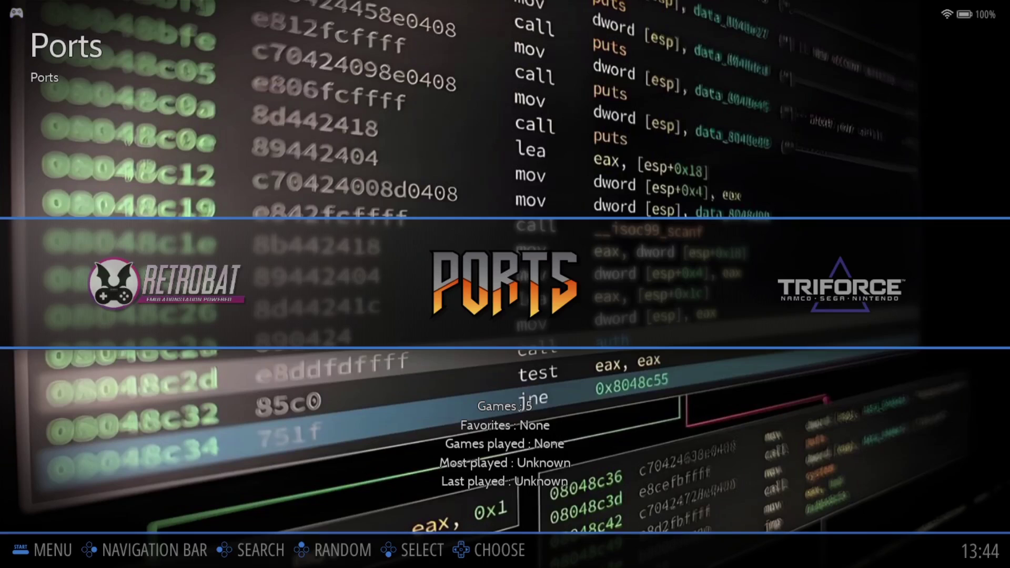
In the RetroBat frontend, launch DolphinWX (Triforce) from the RetroBat system and install the missing dolphin-triforce emulator
key(Left)
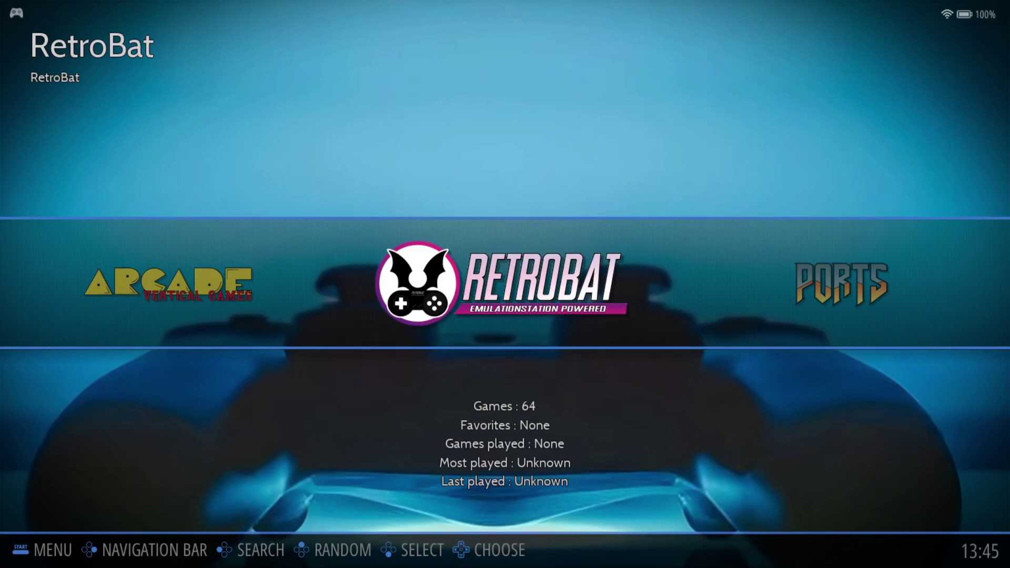
key(Return)
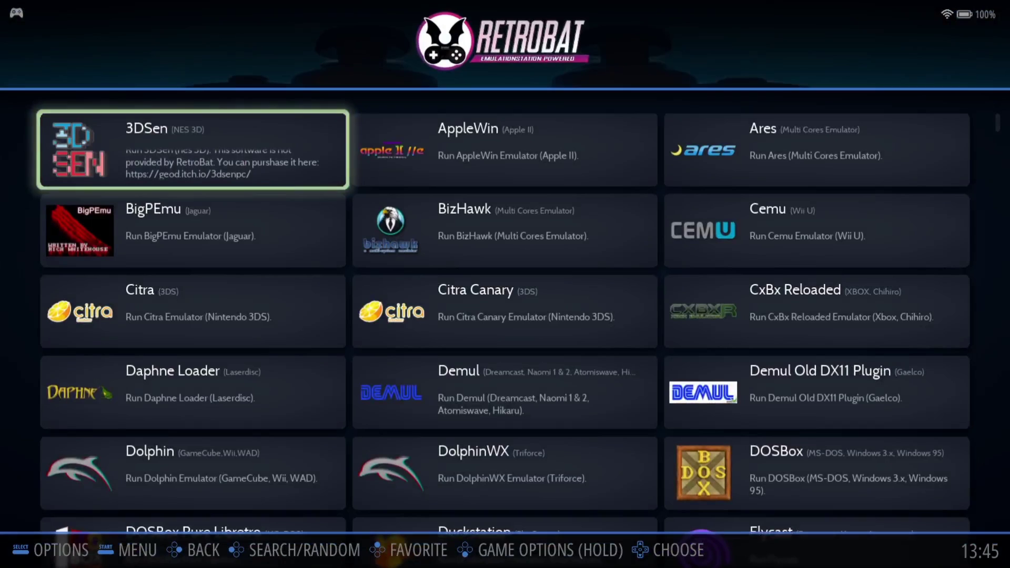
key(Down)
key(Down)
key(Down)
key(Down)
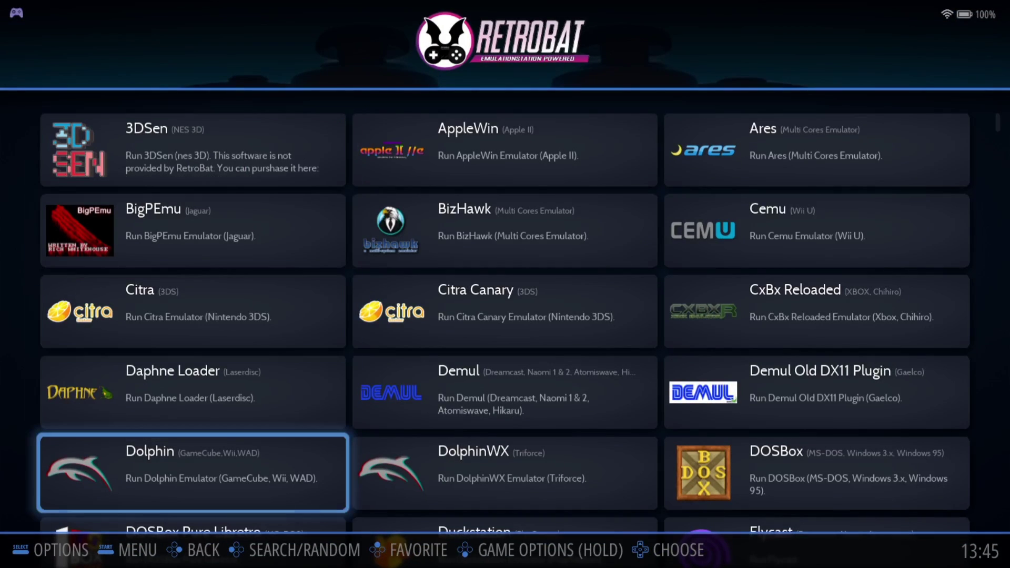
key(Right)
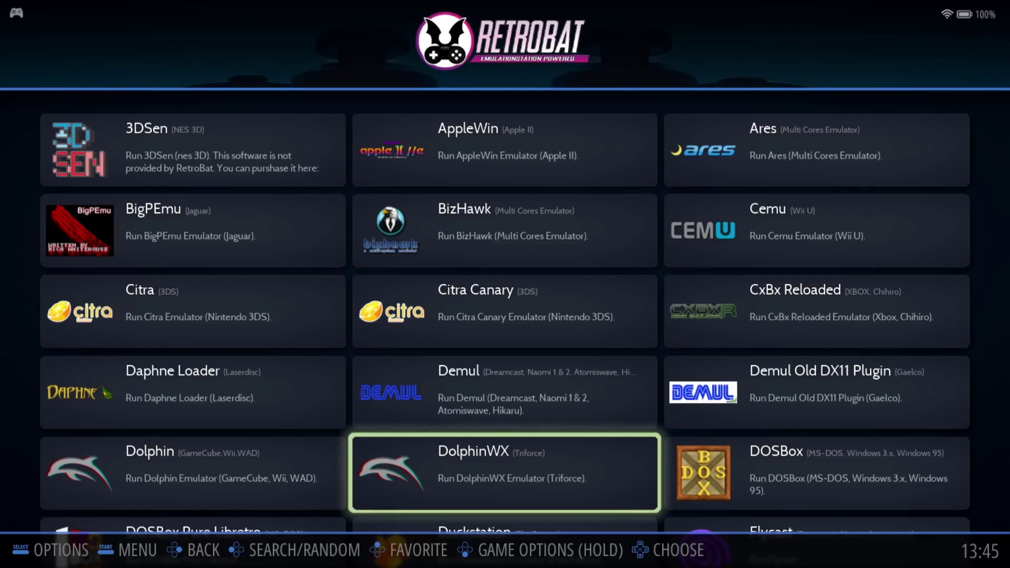
key(Return)
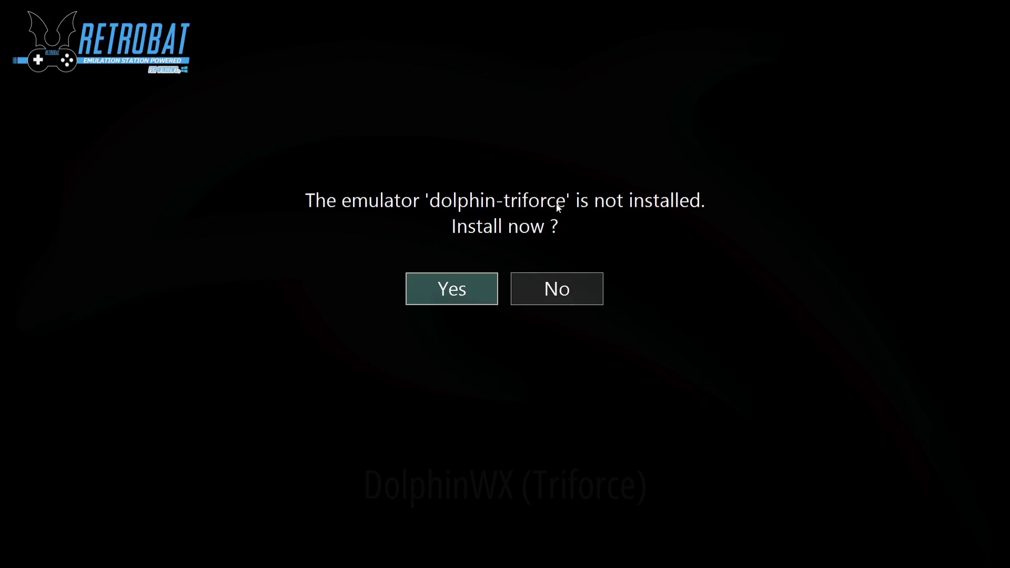
click(447, 288)
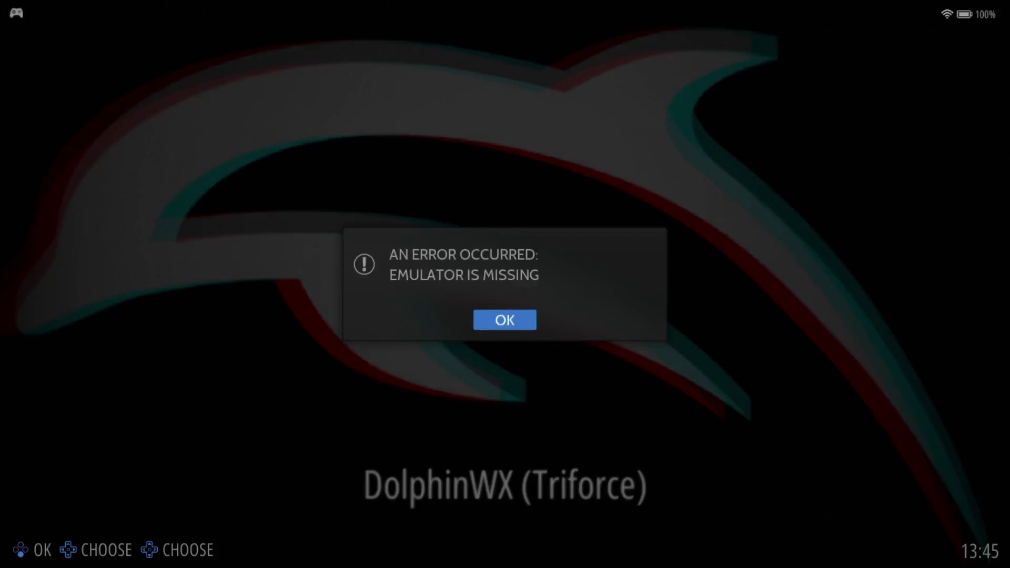
key(Return)
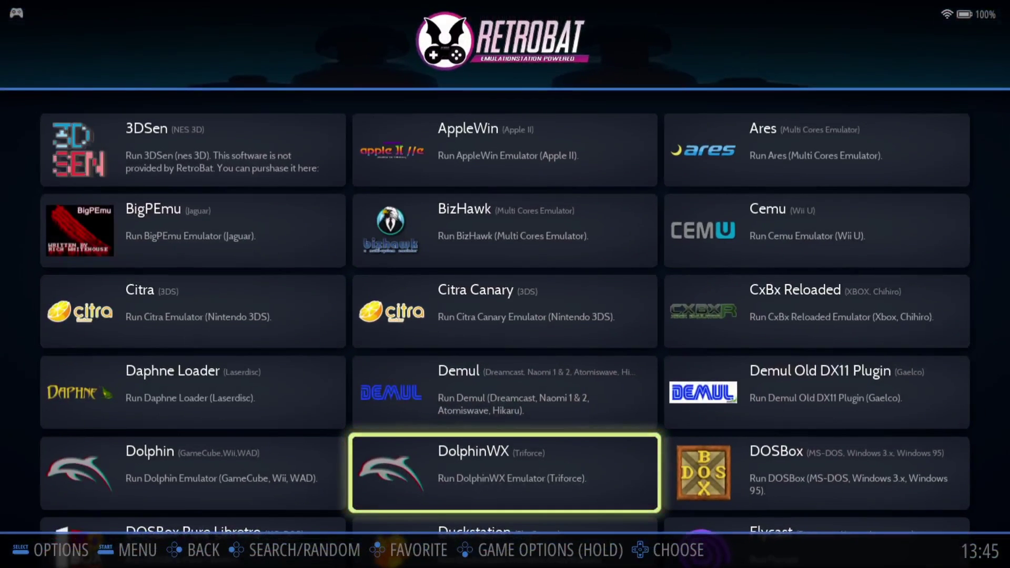
Go from the RetroBat emulator list to the Triforce system and launch Mario Kart Arcade GP (USA)
key(Escape)
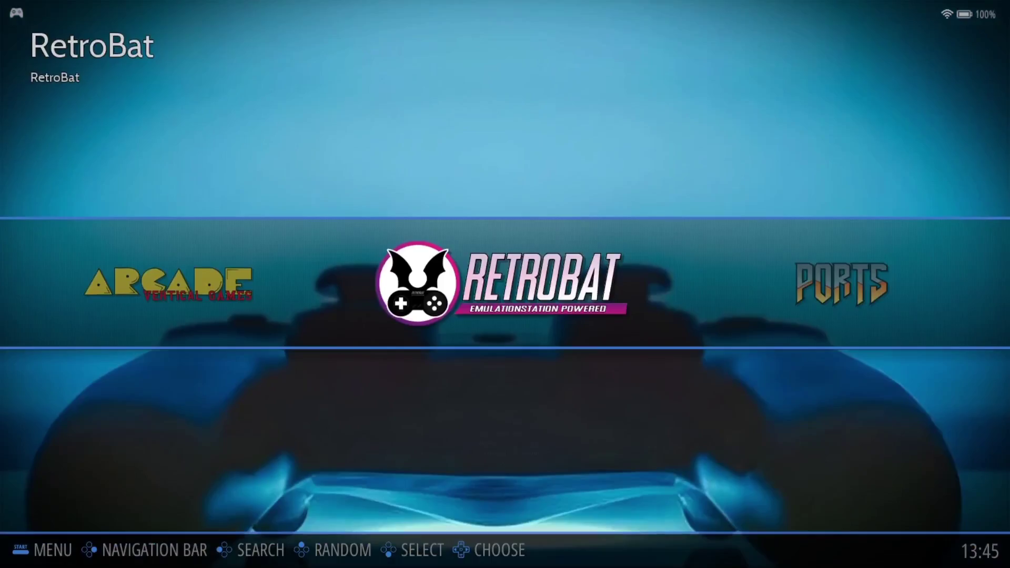
key(Right)
key(Right)
key(Right)
key(Left)
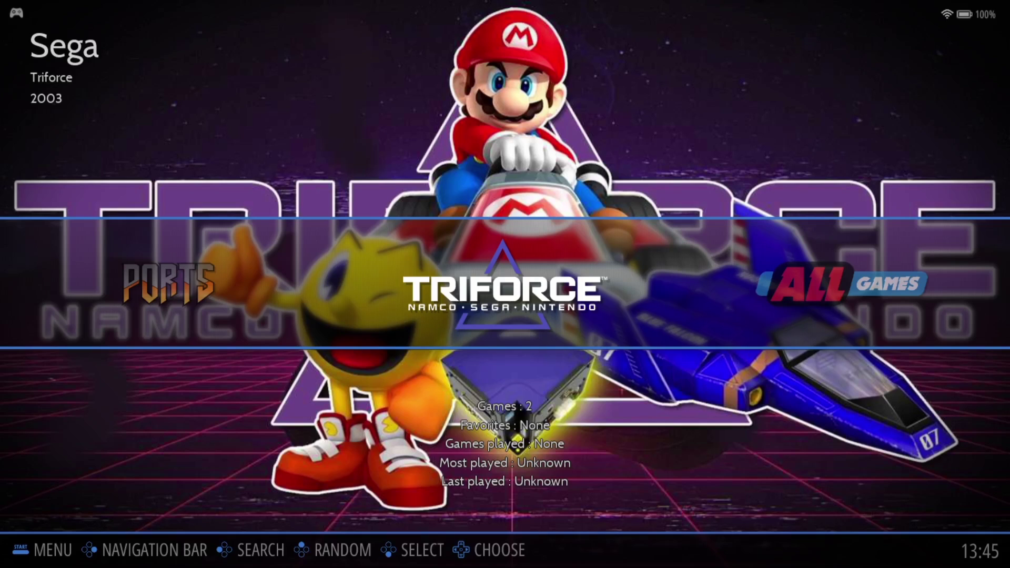
key(Return)
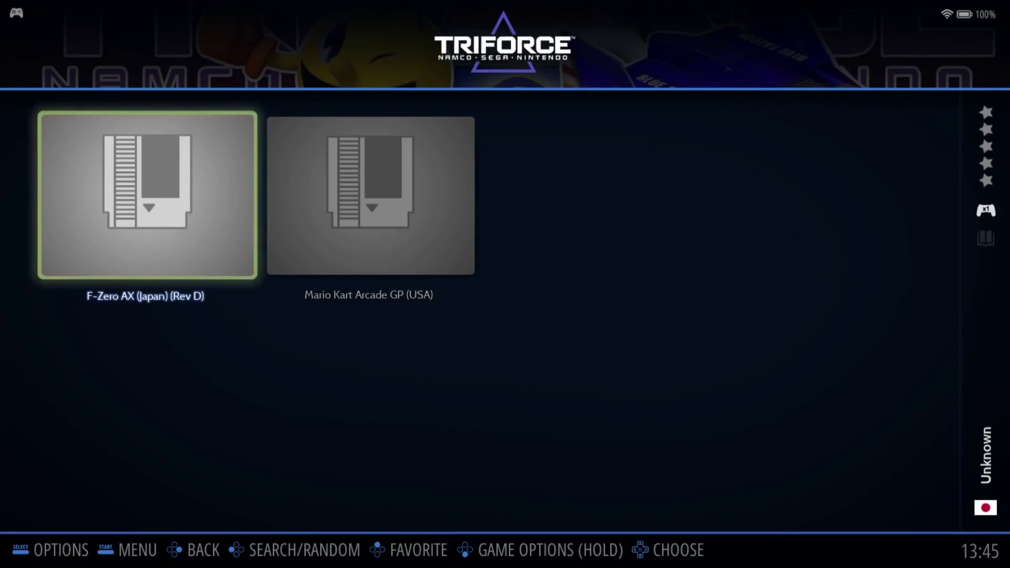
key(Right)
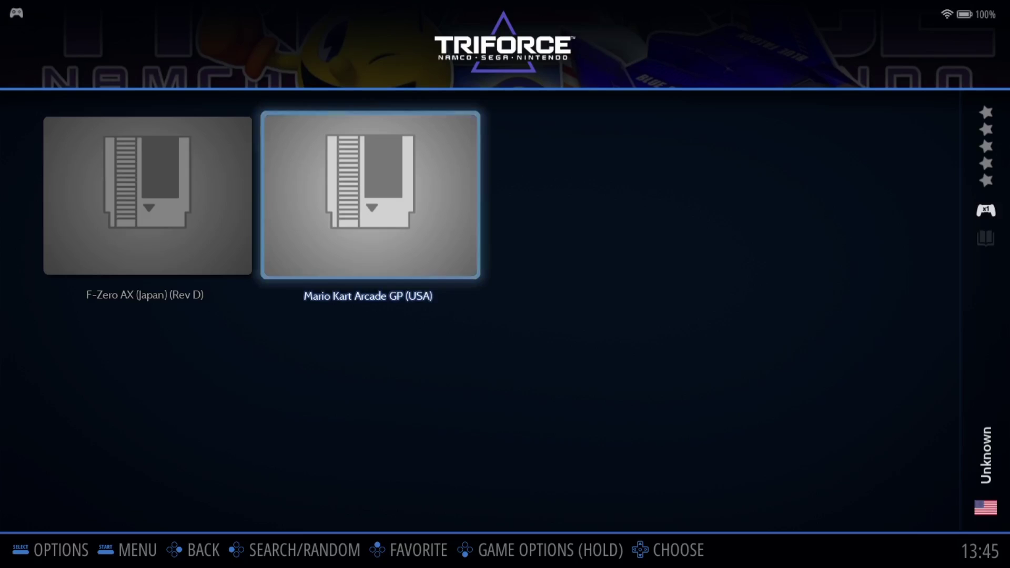
key(Return)
Leave Mario Kart Arcade GP and the Triforce game list, and quit RetroBat to the desktop
key(Escape)
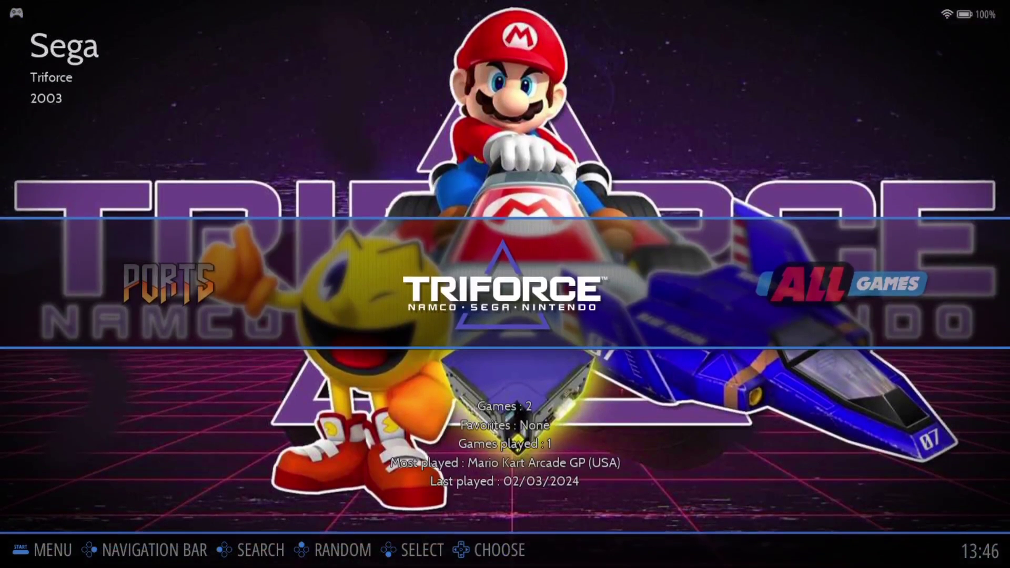
key(Escape)
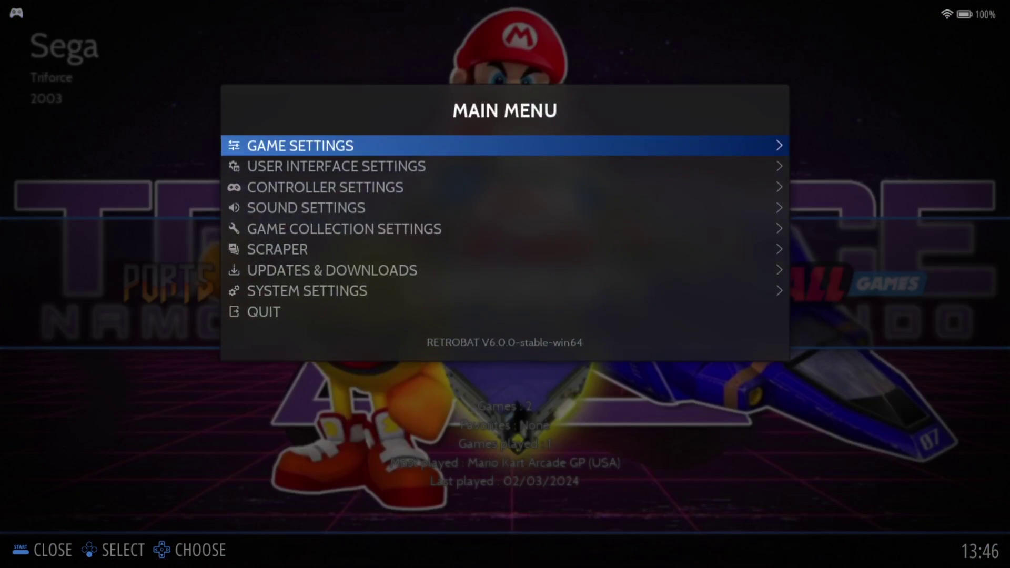
key(Down)
key(Down)
key(Down)
key(Down)
key(Down)
key(Down)
key(Down)
key(Down)
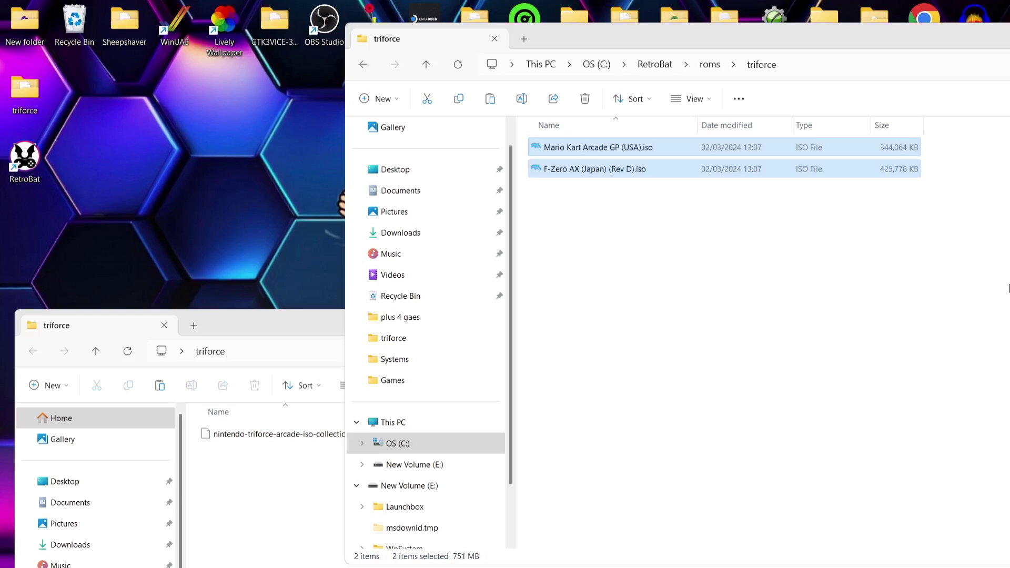
Close the two triforce folder windows left open on the desktop
click(998, 318)
click(809, 283)
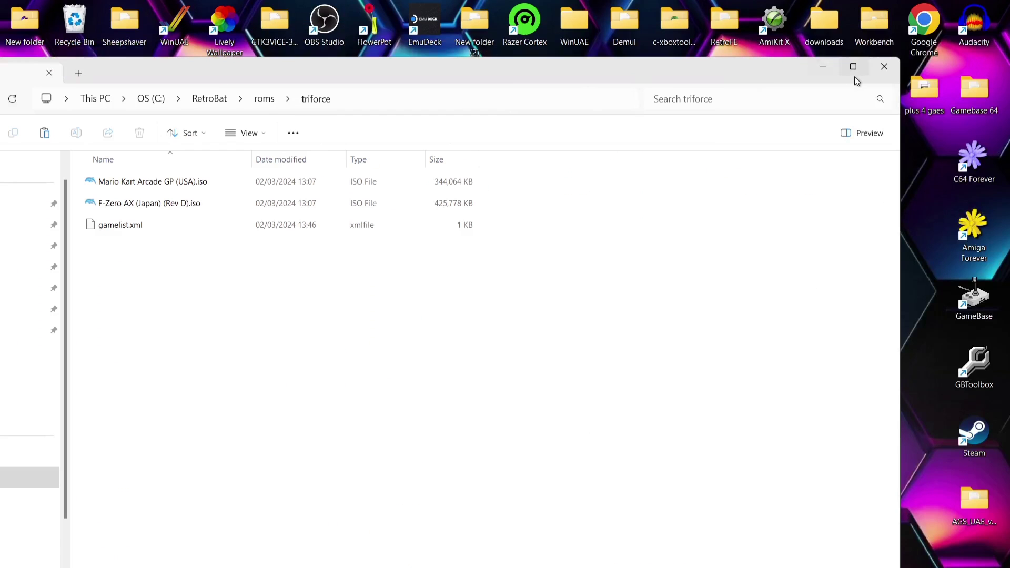
click(873, 68)
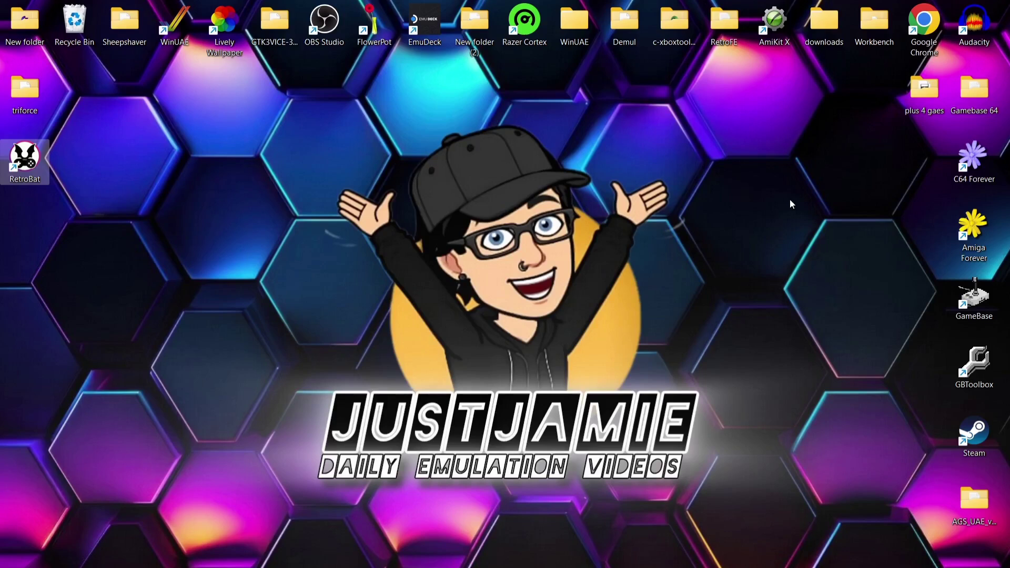
Open the RetroBat shortcut's file location and go to the dolphin-triforce folder inside emulators
right_click(29, 168)
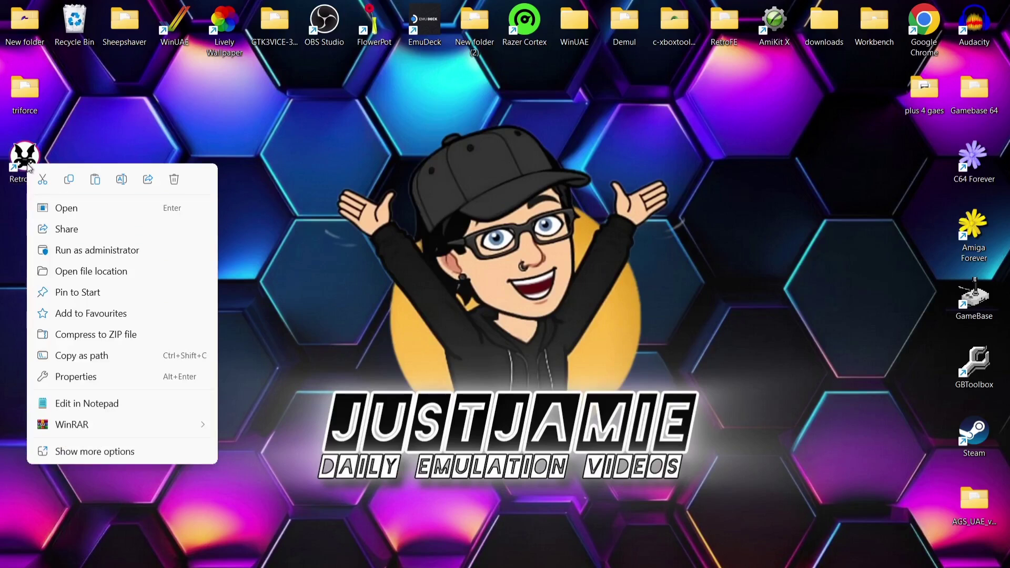
click(90, 271)
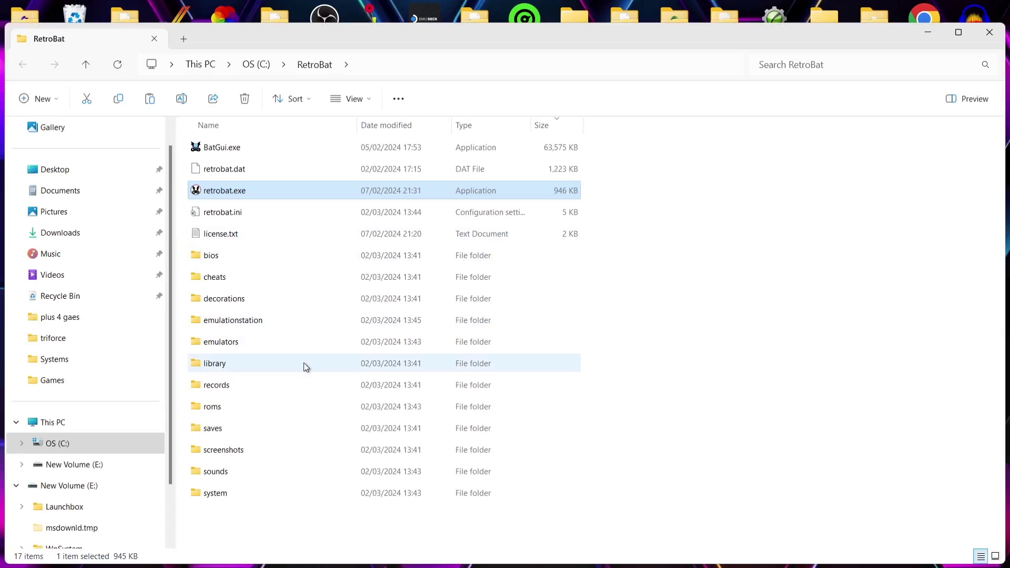
double_click(266, 342)
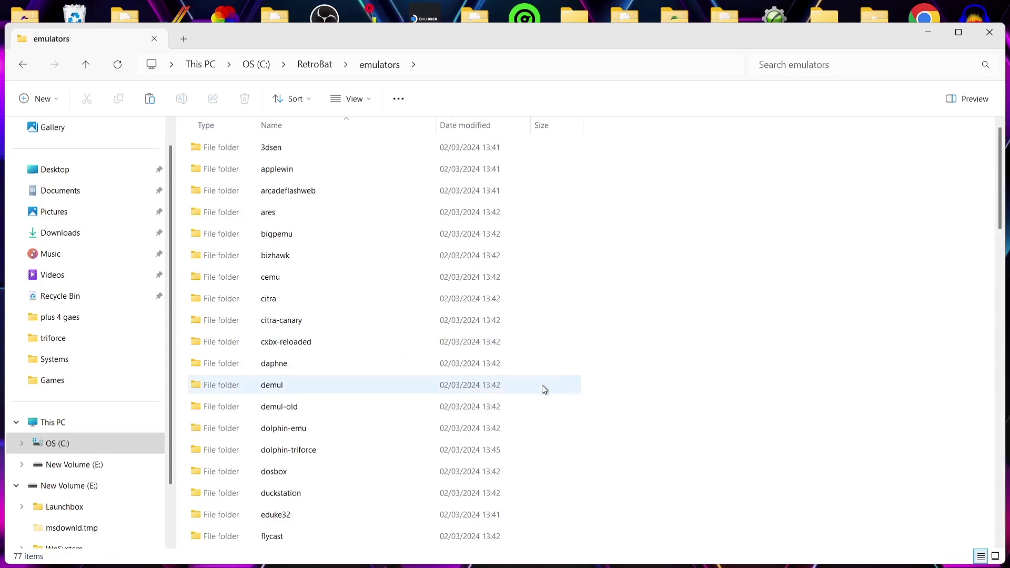
double_click(349, 451)
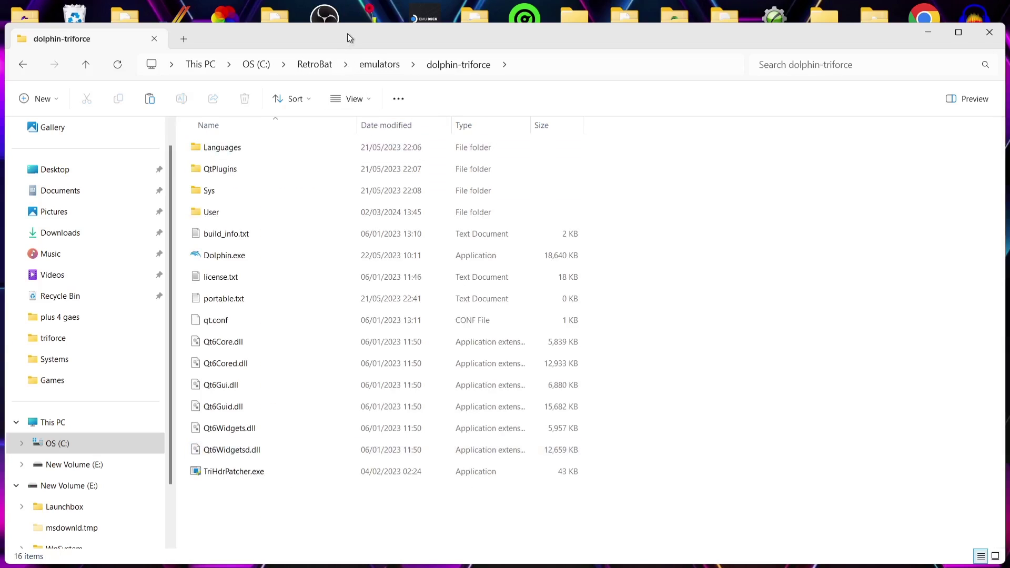
Create a new folder named Triforce Emulator on the desktop, beside the dolphin-triforce window
drag(346, 41, 783, 51)
click(247, 300)
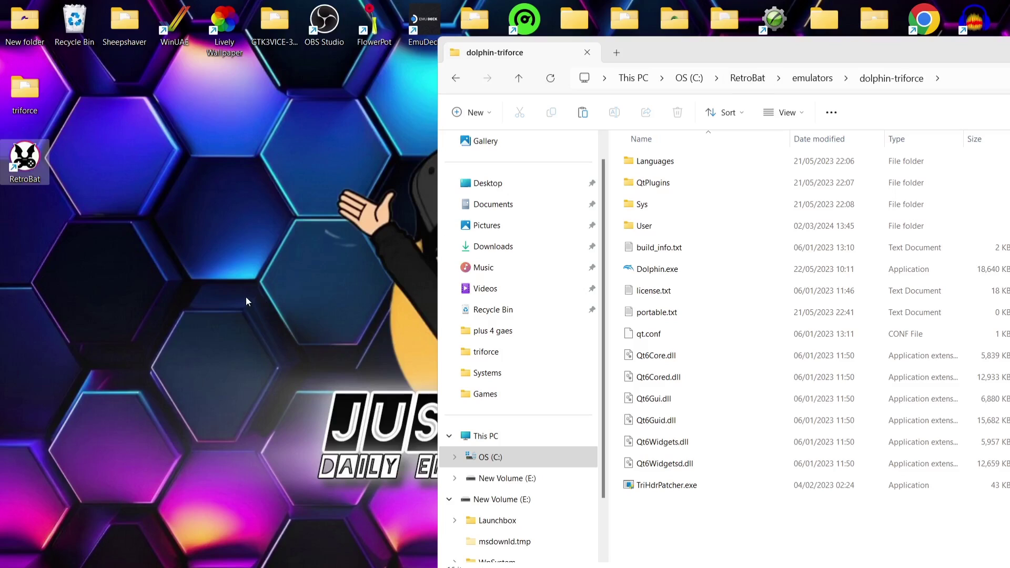
right_click(247, 301)
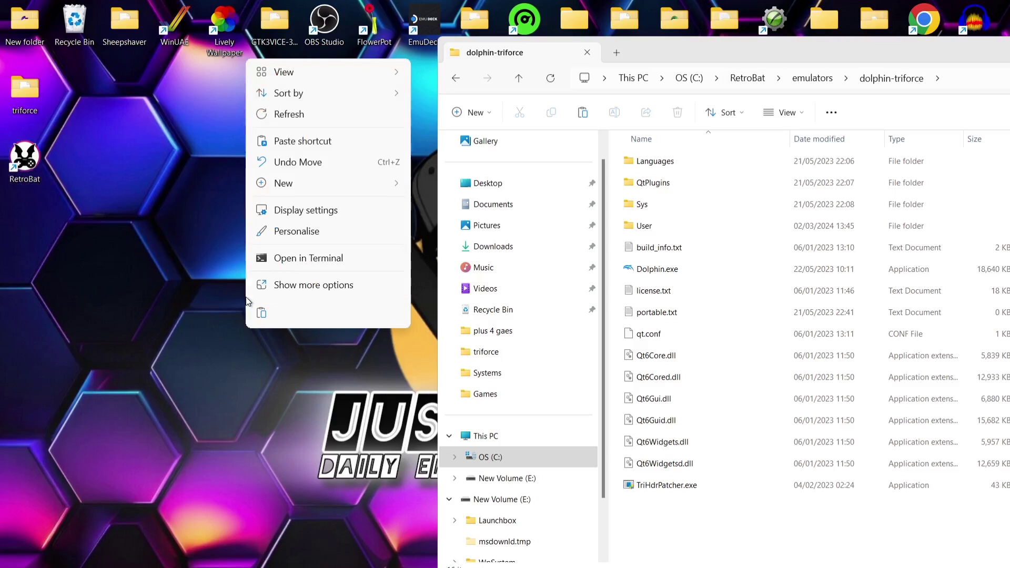
mouse_move(343, 188)
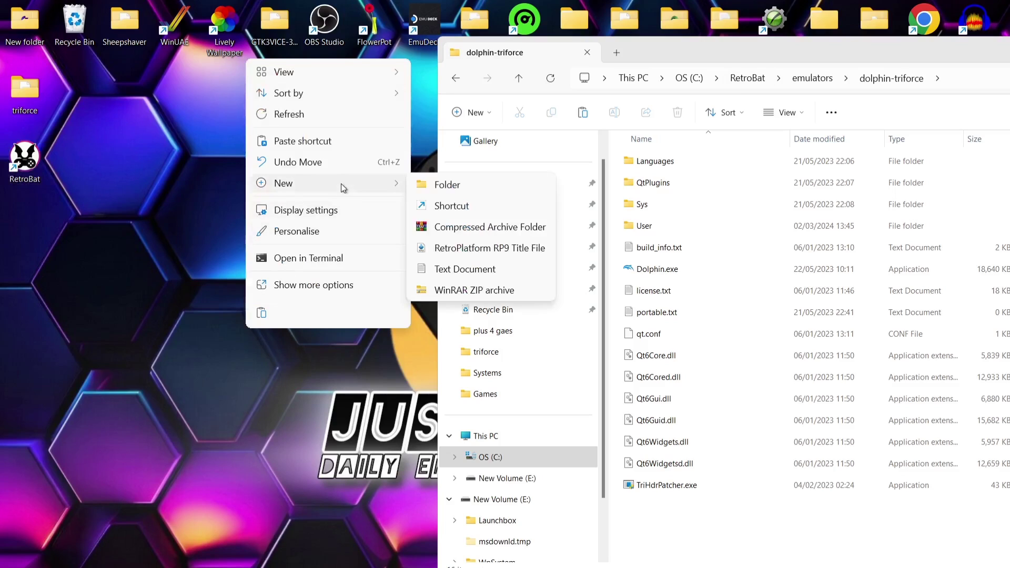
click(446, 185)
text(tR)
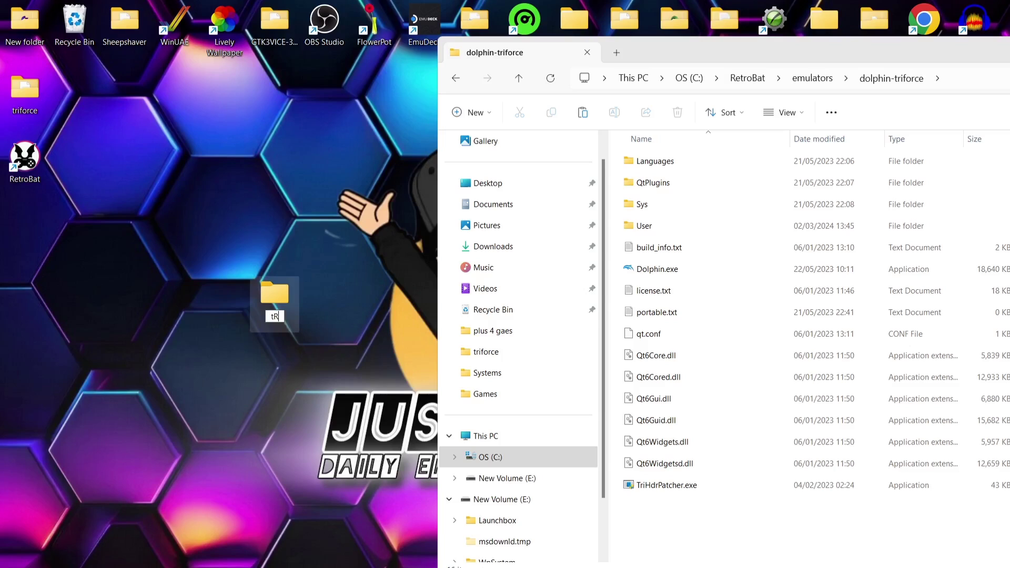
text(Triforce Em)
text(ulator)
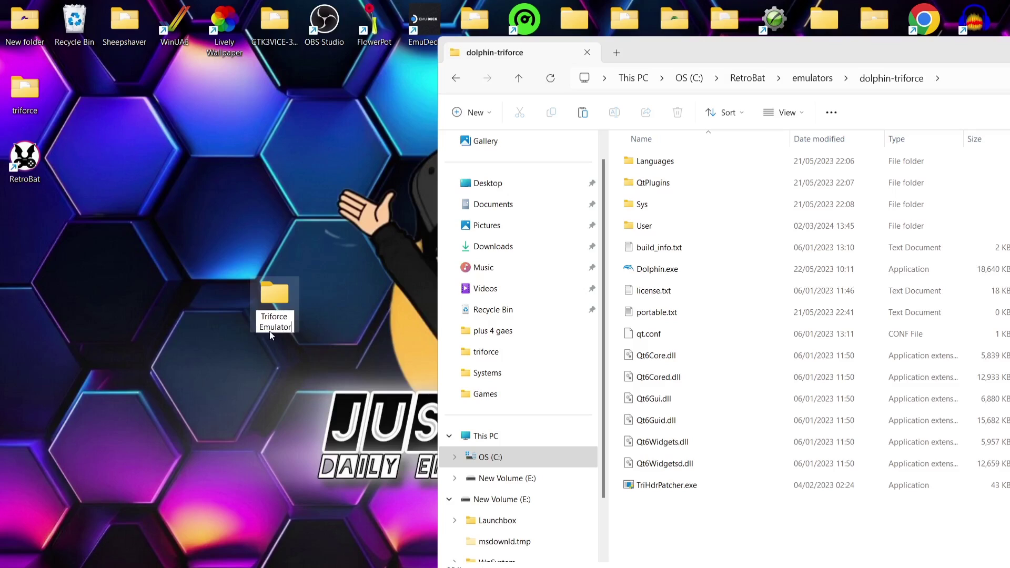
key(Return)
Copy all the dolphin-triforce files and folders into the desktop's Triforce Emulator folder, and close both folder windows
click(690, 525)
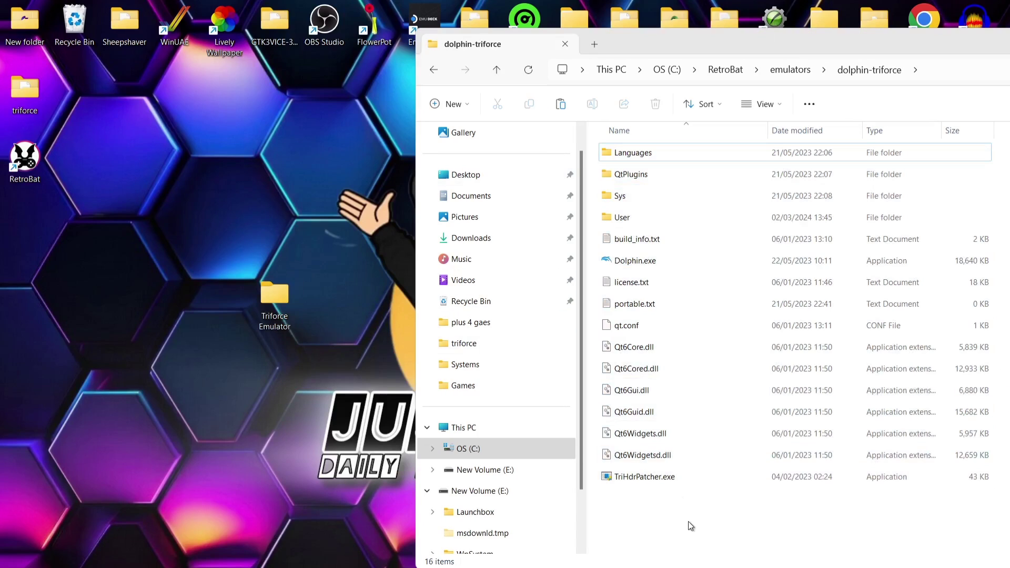
drag(689, 522, 619, 134)
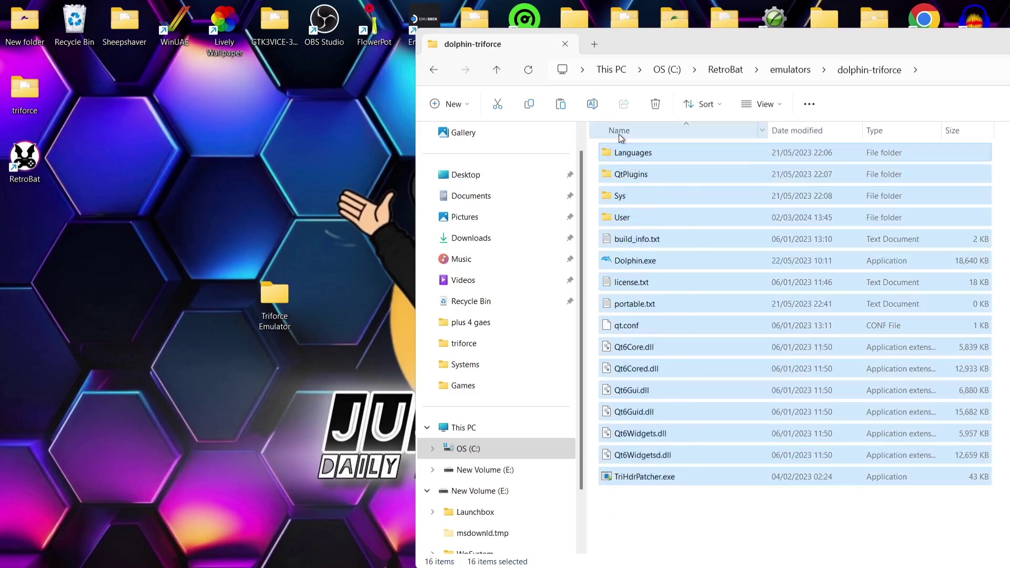
right_click(626, 157)
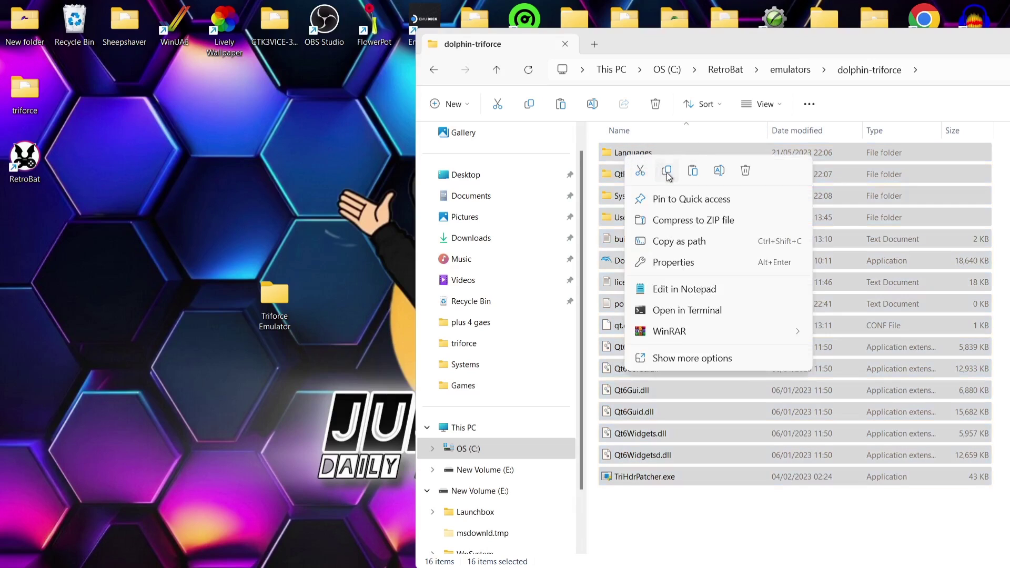
click(668, 174)
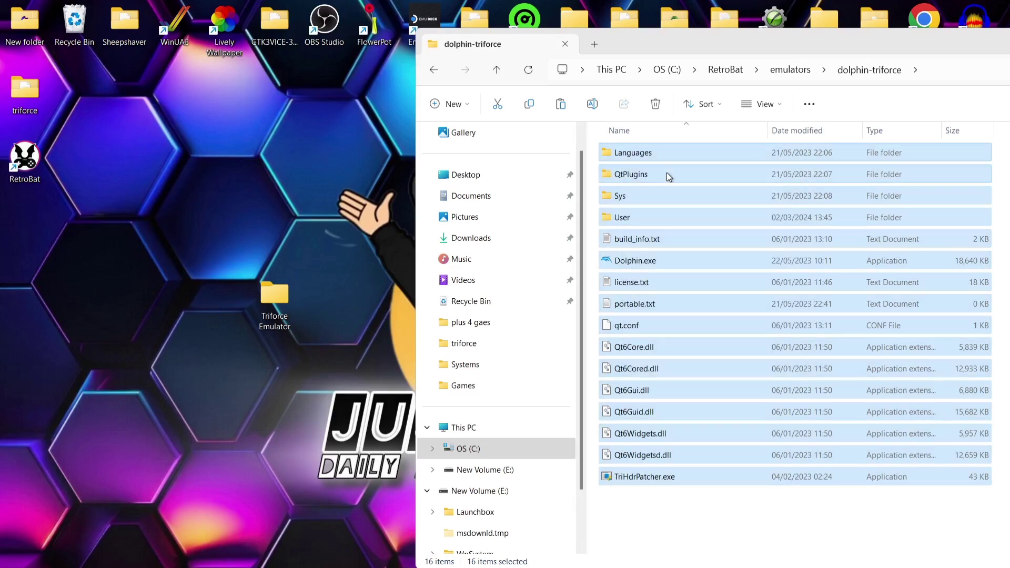
double_click(277, 303)
right_click(349, 307)
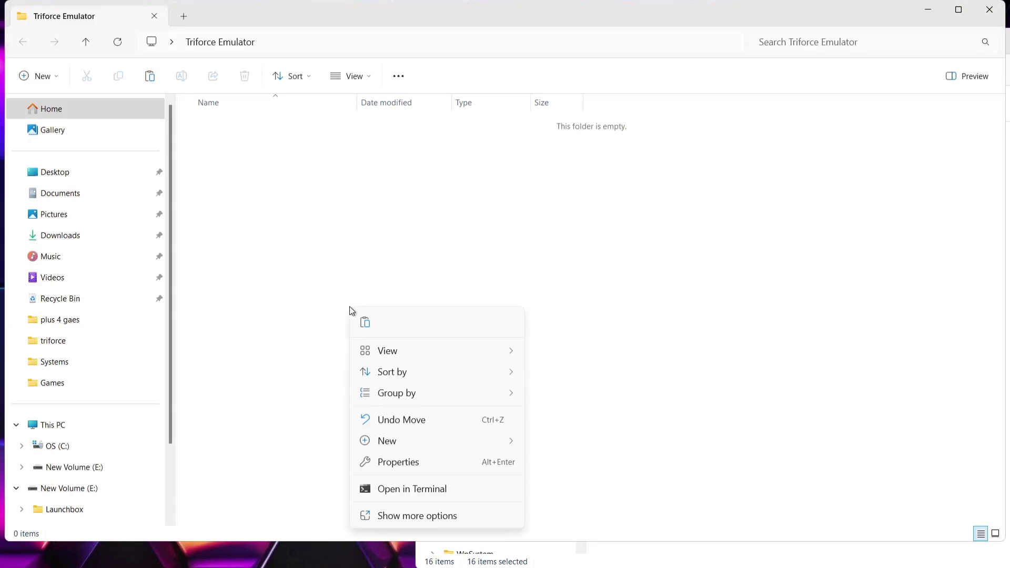
click(365, 322)
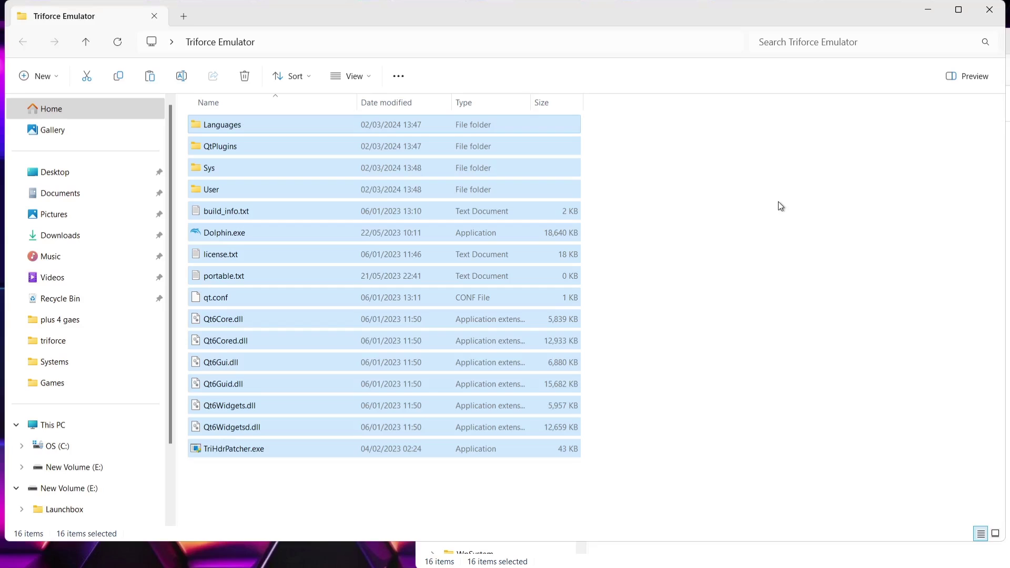
click(990, 10)
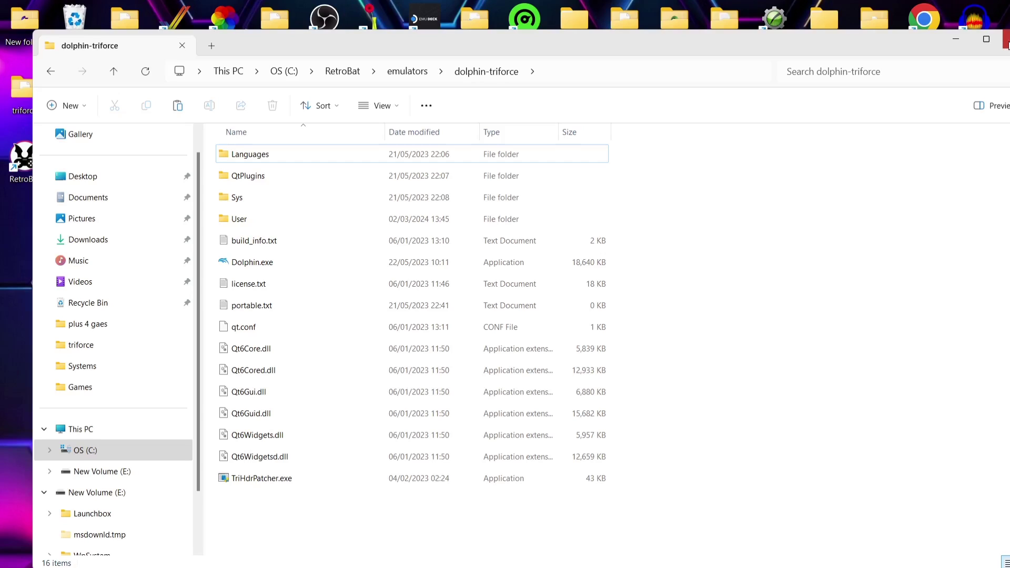
click(1007, 42)
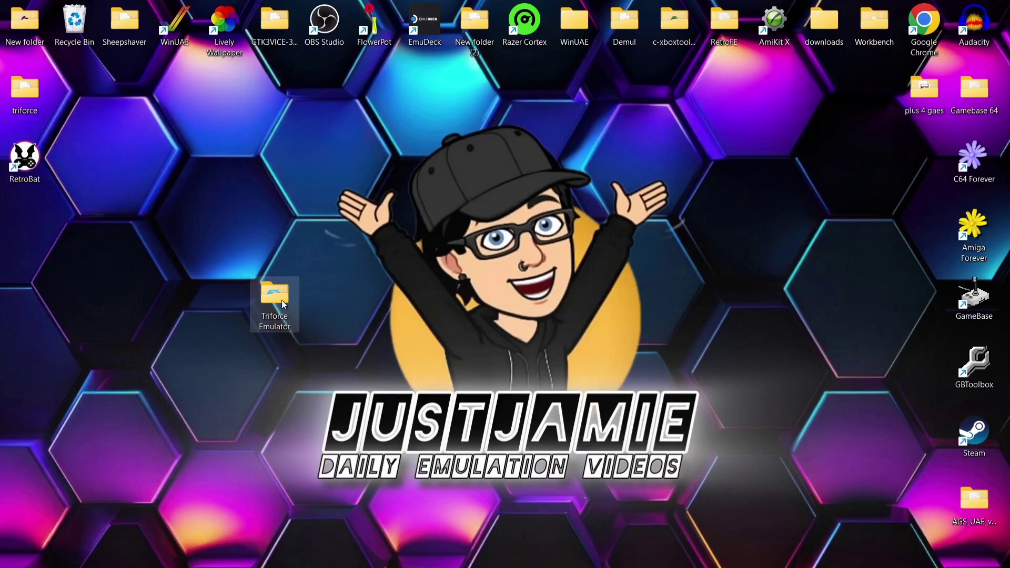
Start Dolphin.exe from the Triforce Emulator folder on the desktop
mouse_move(281, 302)
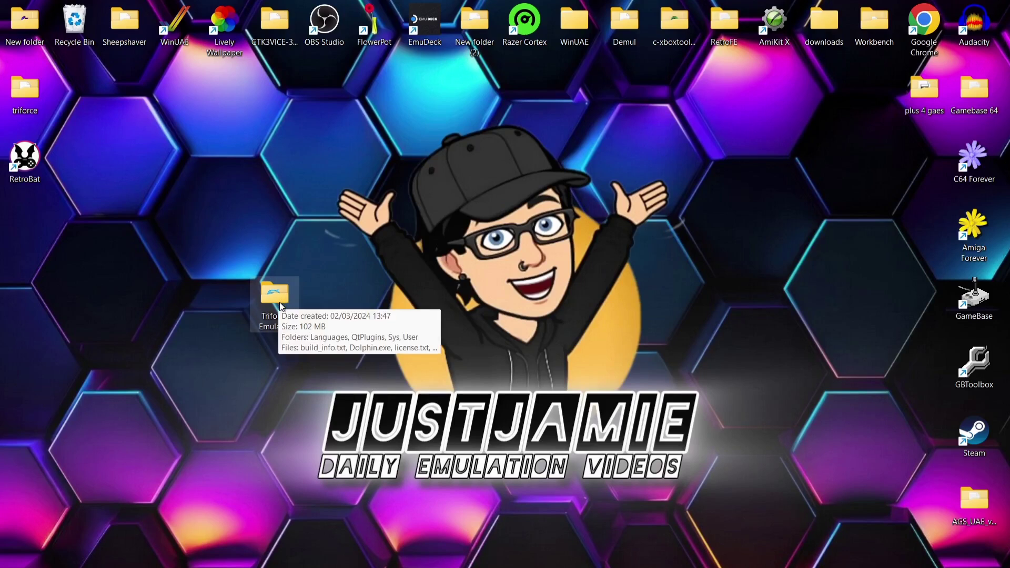
double_click(279, 303)
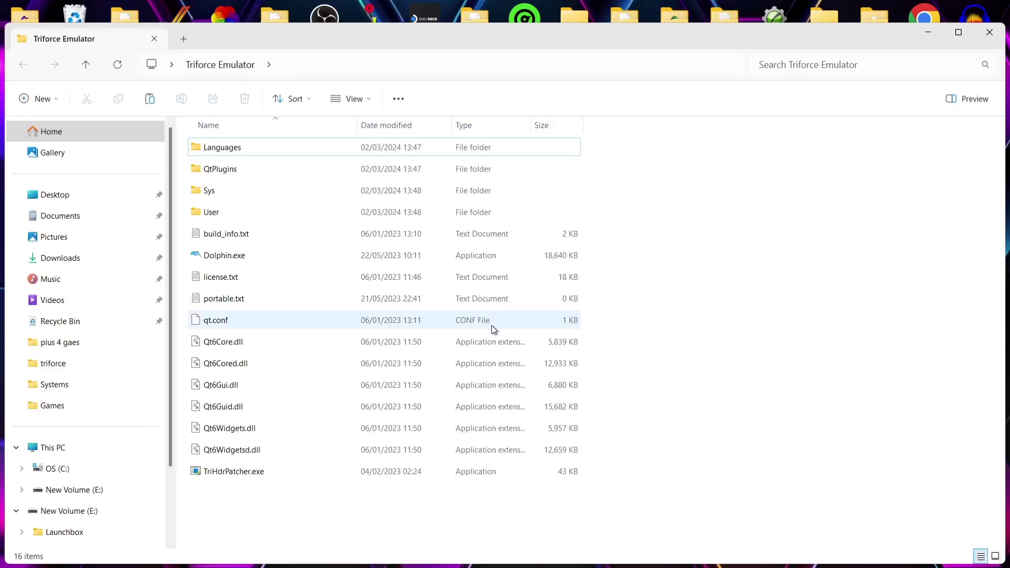
mouse_move(292, 257)
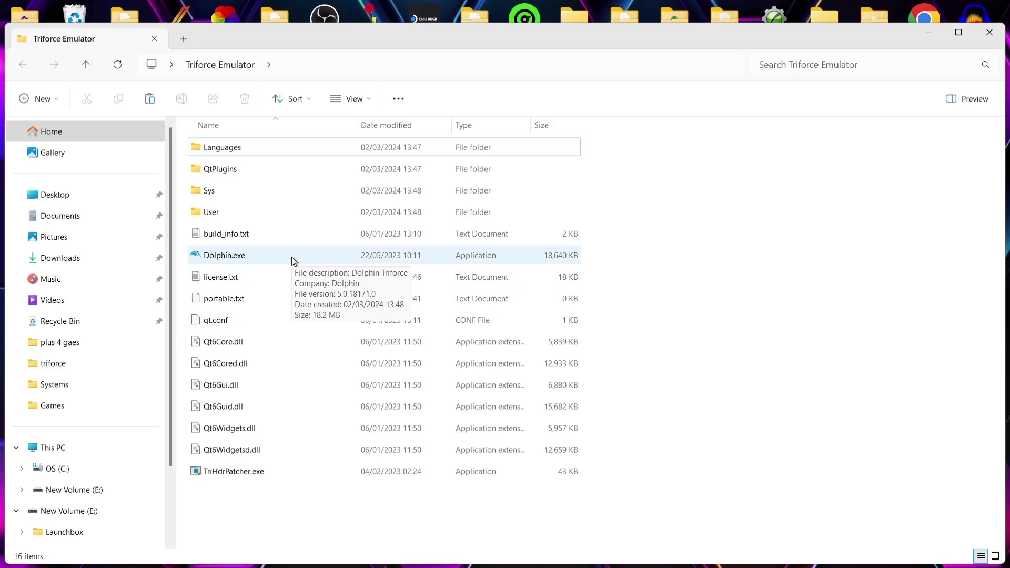
drag(273, 35, 473, 27)
double_click(445, 248)
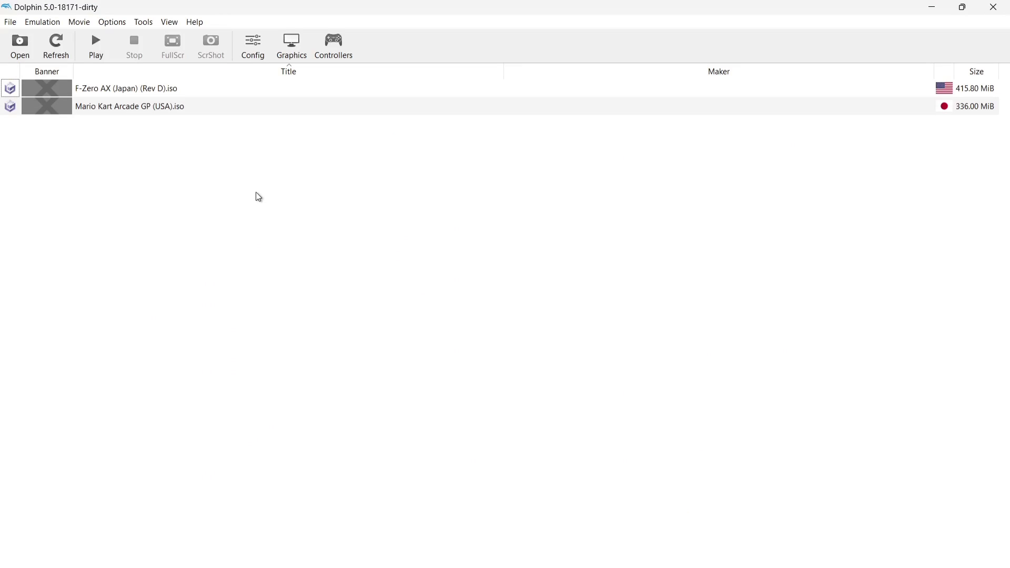
click(29, 51)
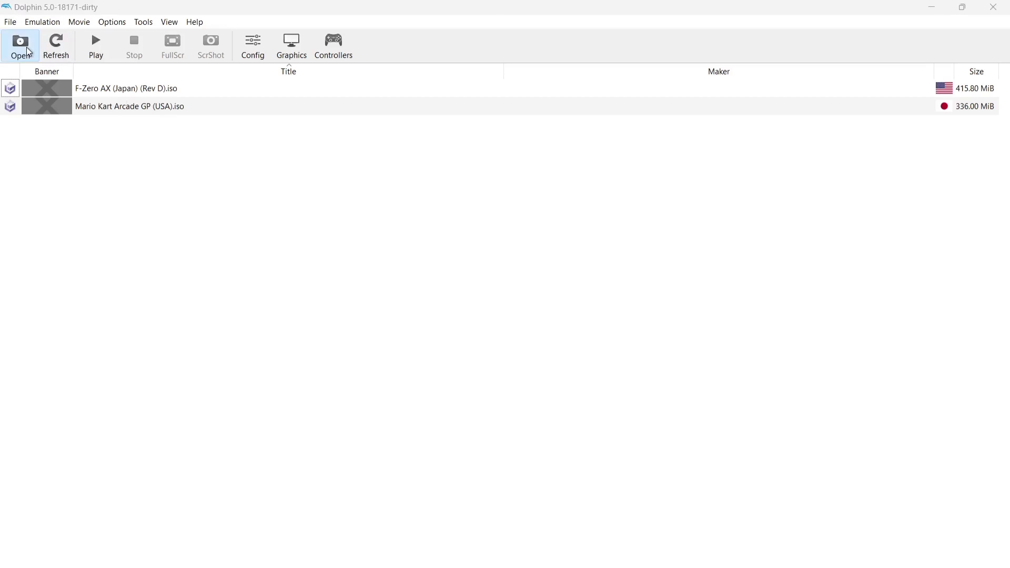
click(57, 147)
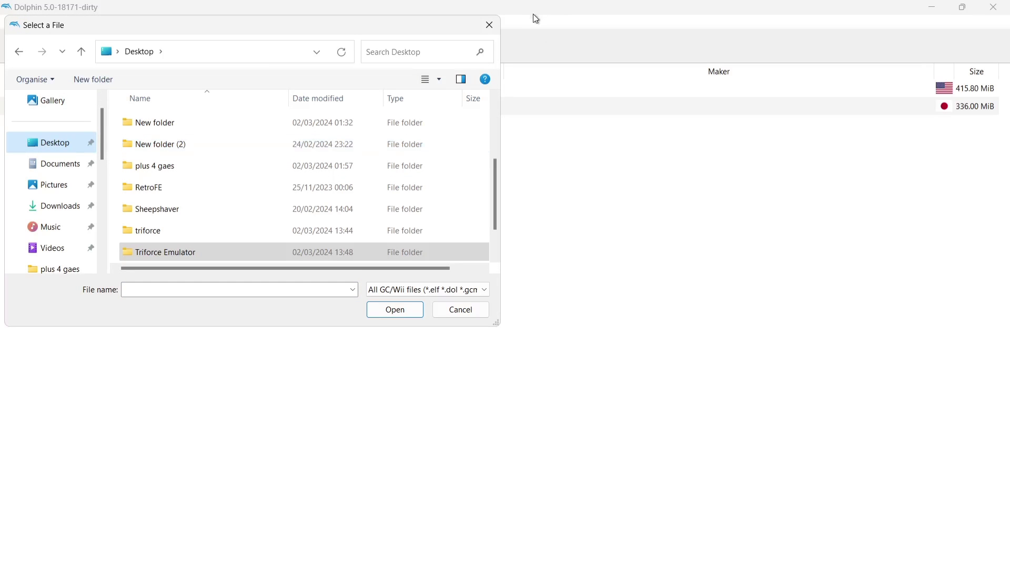
click(494, 25)
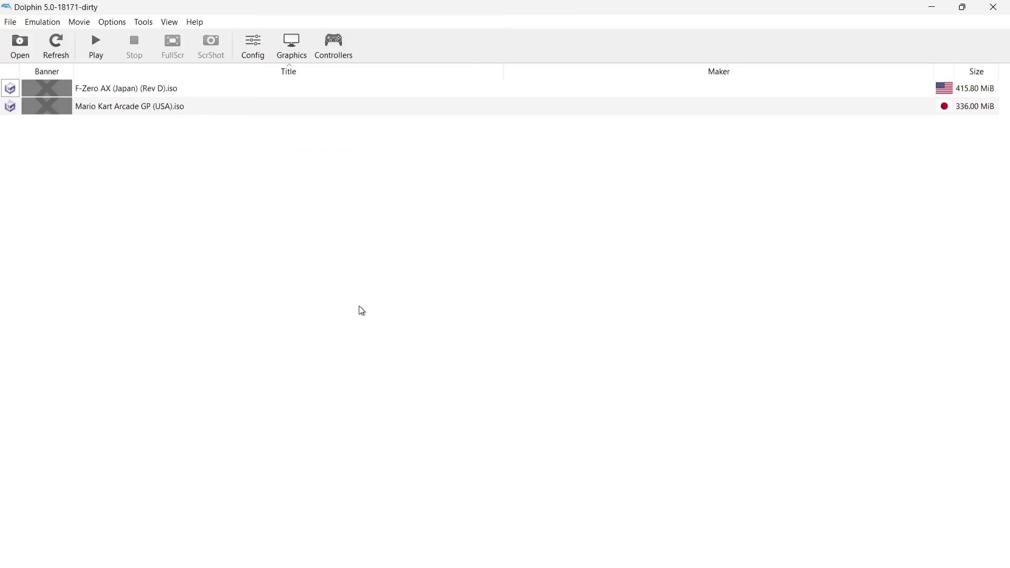
Launch F-Zero AX (Japan) (Rev D).iso from the game list and get through its handle and brake adjustment screen
double_click(169, 90)
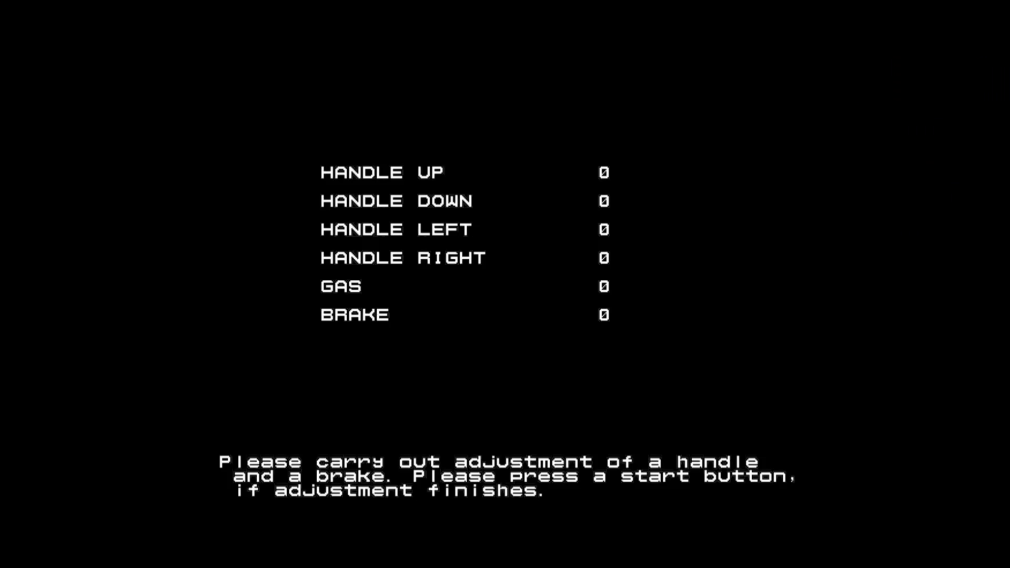
key(z)
key(x)
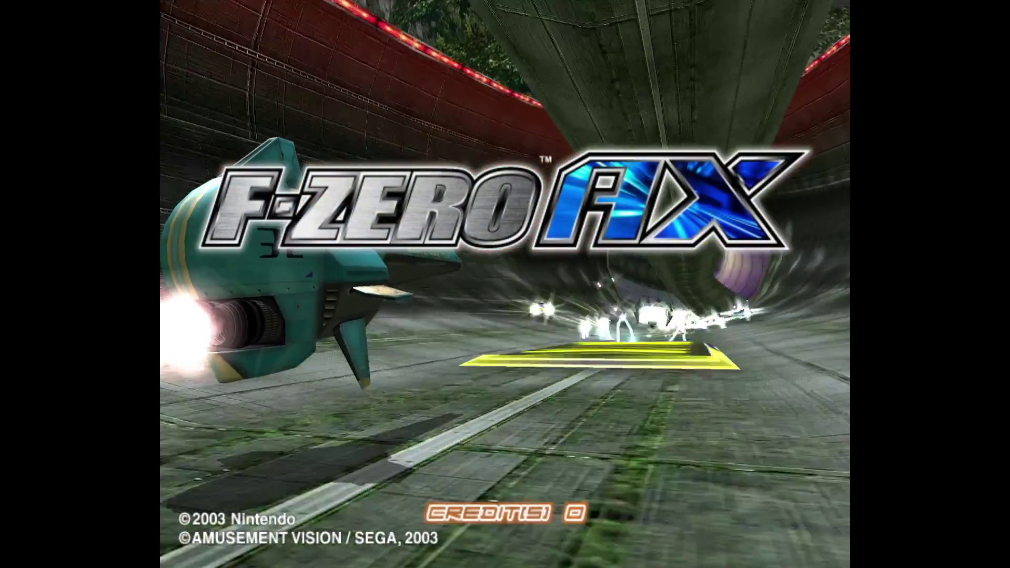
Insert two credits in F-Zero AX and start the game from its title screen
key(5)
key(5)
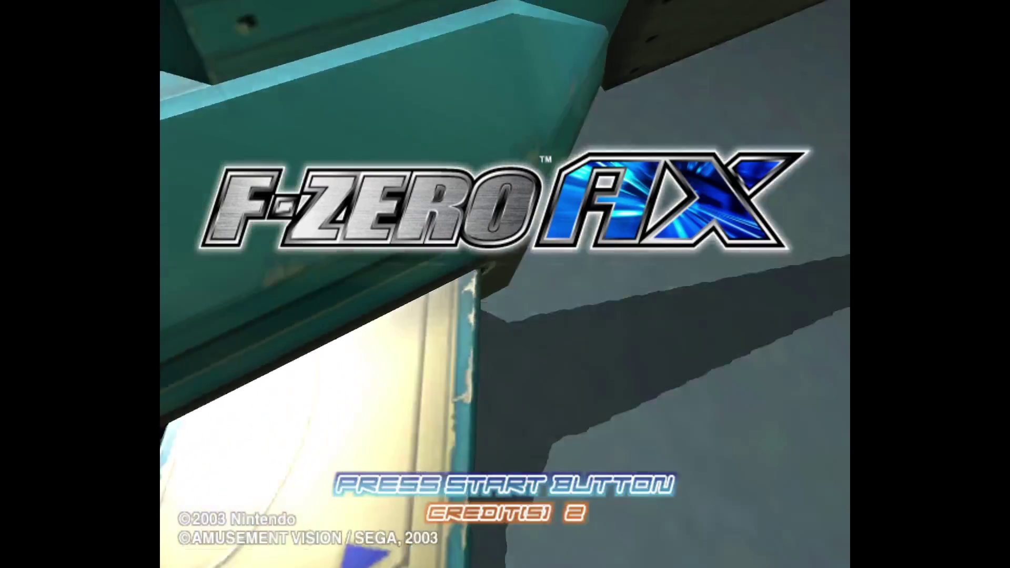
key(1)
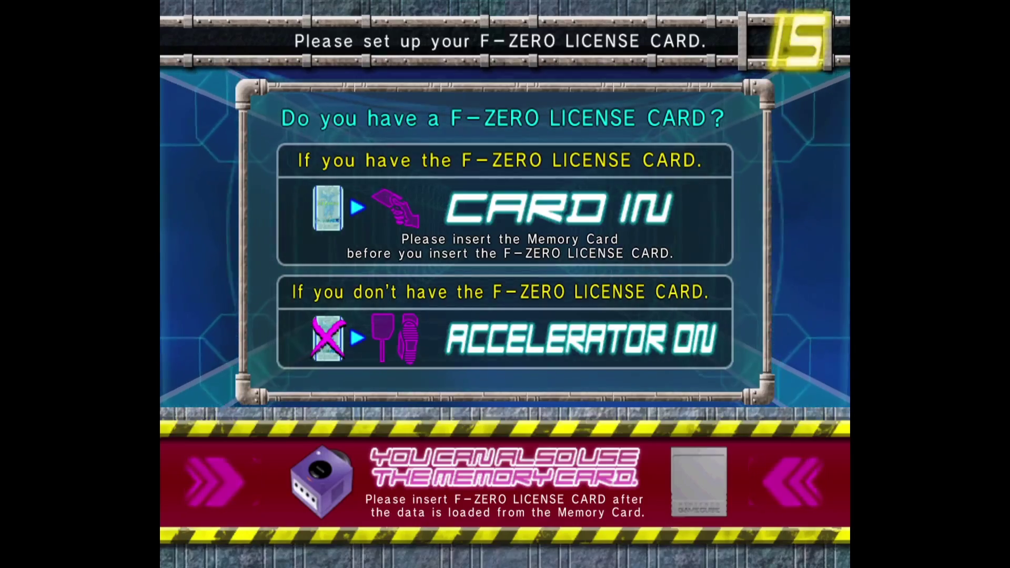
Get through the F-ZERO license card screens and choose the easy Mute City Sonic Oval course
key(Return)
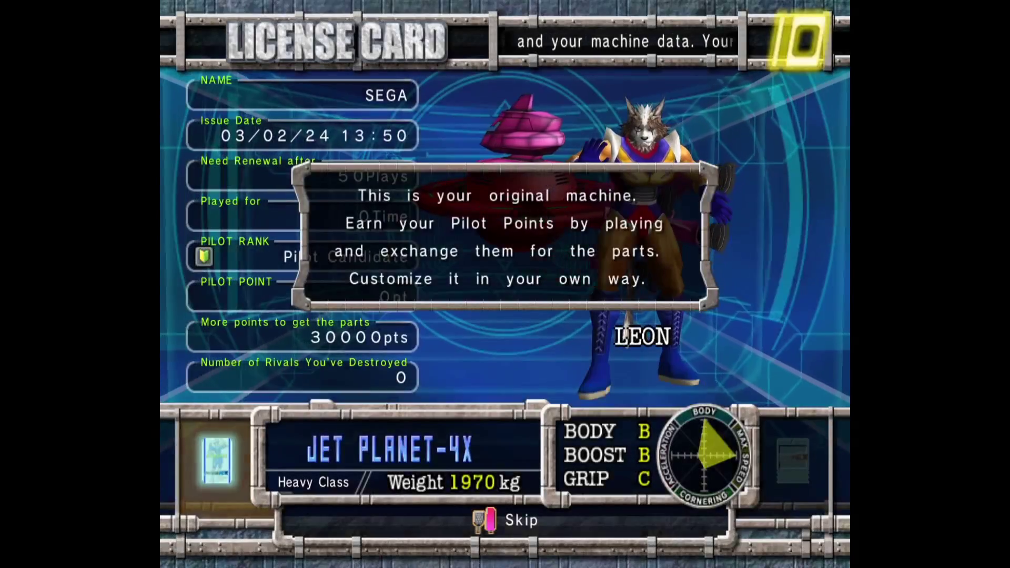
key(Return)
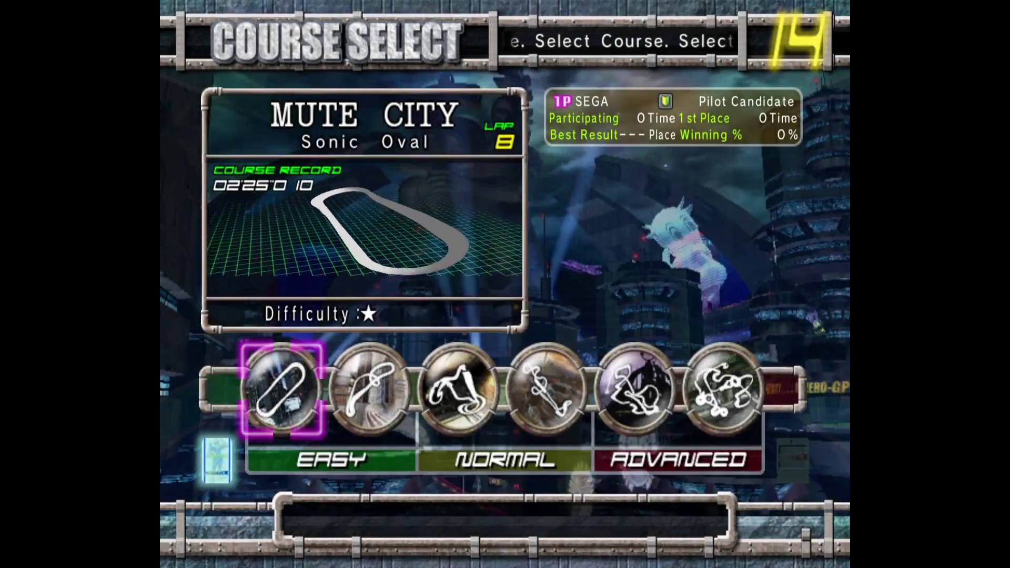
key(Return)
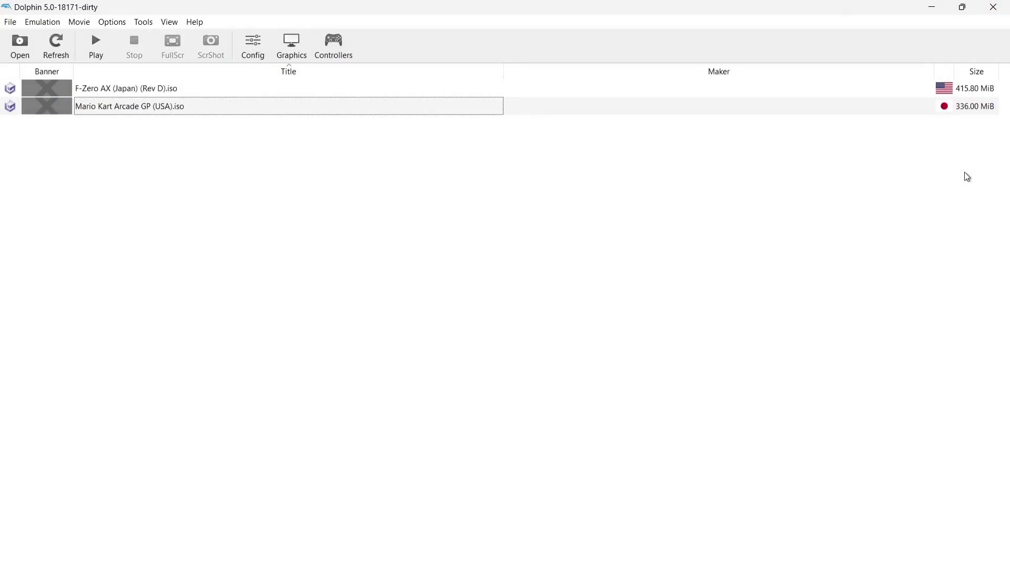
Launch Mario Kart Arcade GP (USA).iso from the game list and choose Mario as the character
double_click(198, 108)
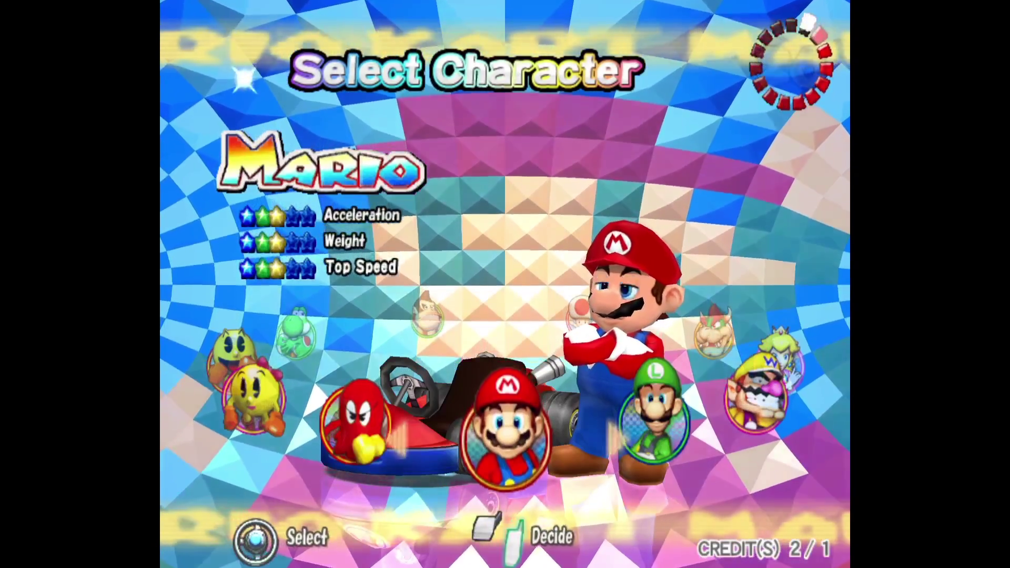
key(Return)
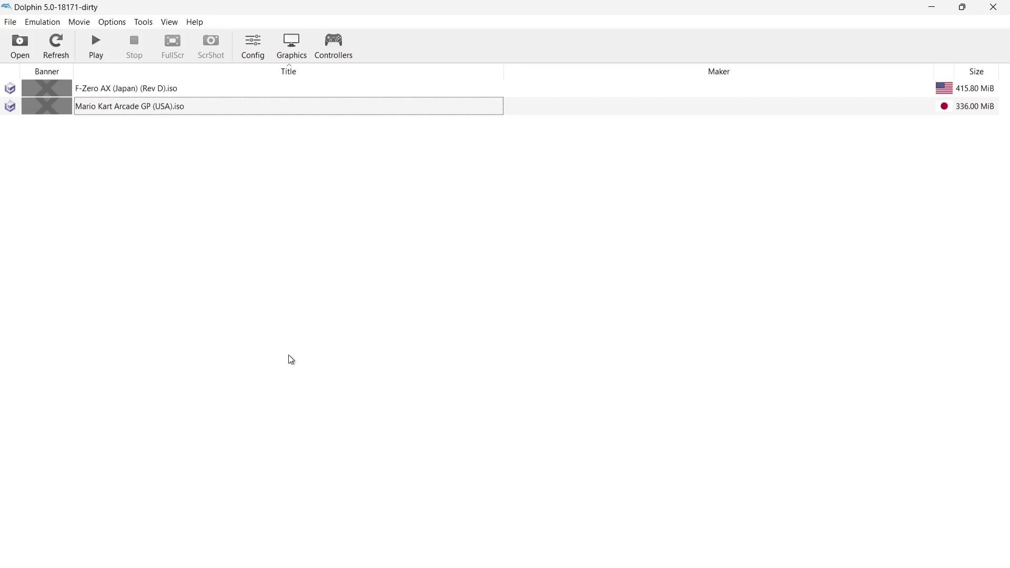
Set the graphics aspect ratio to Force 16:9 and relaunch Mario Kart Arcade GP (USA).iso
click(156, 106)
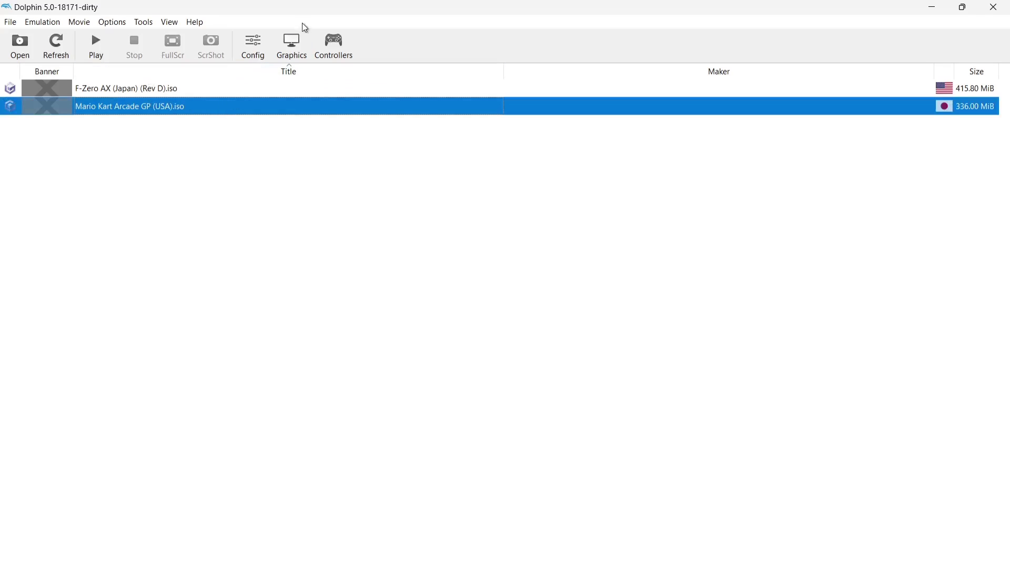
click(297, 45)
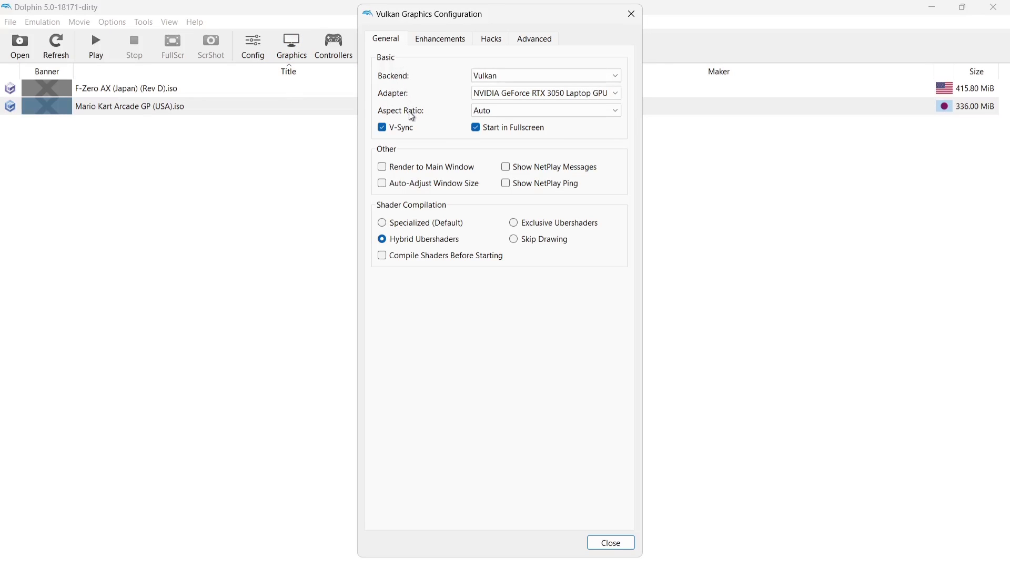
click(510, 113)
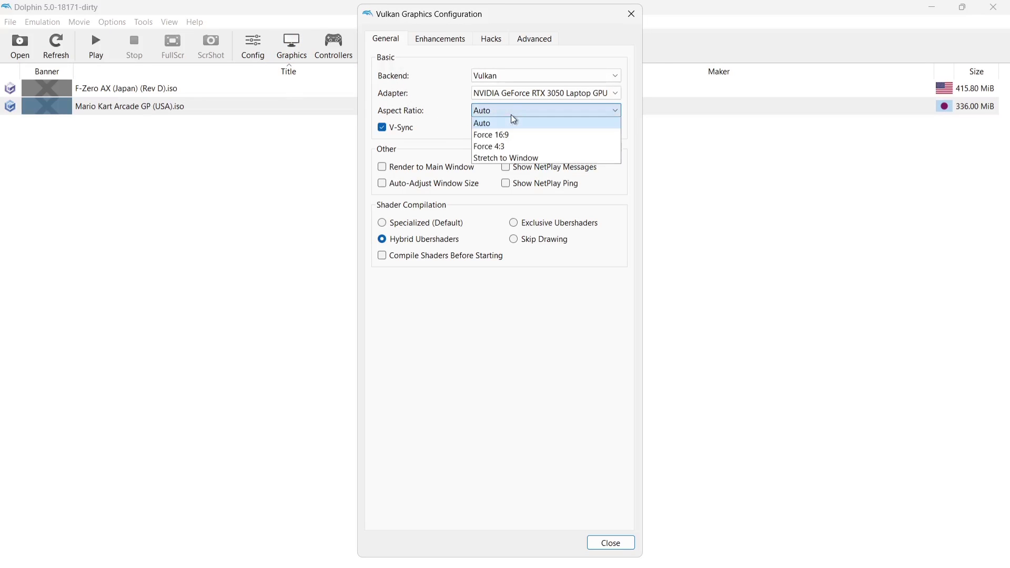
click(533, 136)
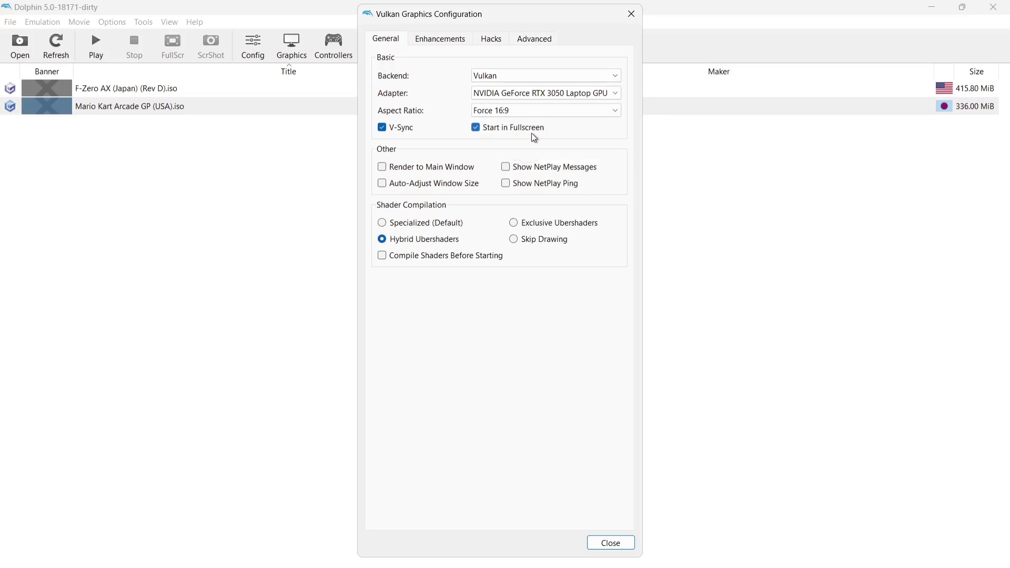
click(612, 543)
double_click(133, 109)
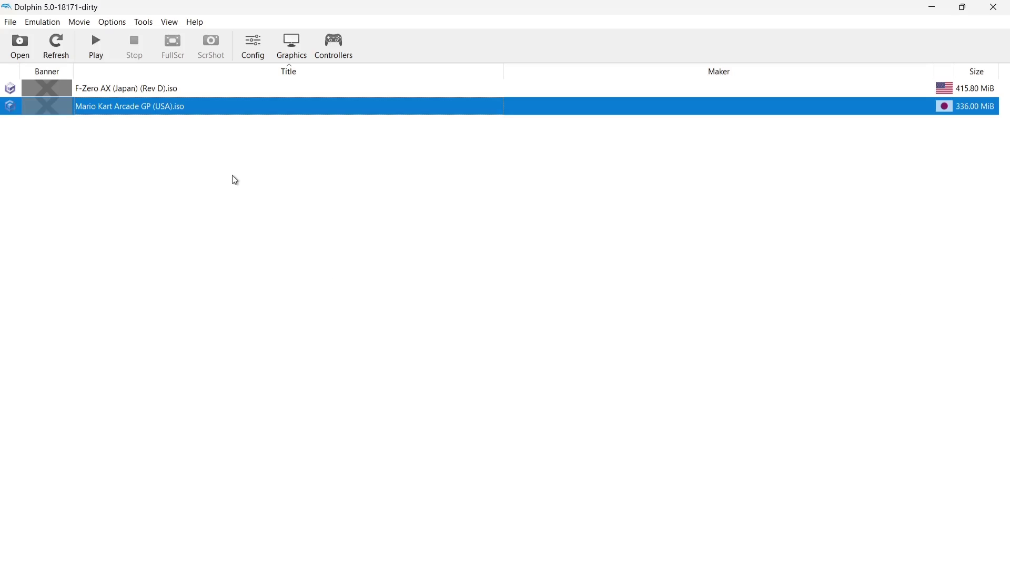
Set the graphics internal resolution to 4x Native (2560x2112) for 1440p and anti-aliasing to 2x MSAA
click(298, 47)
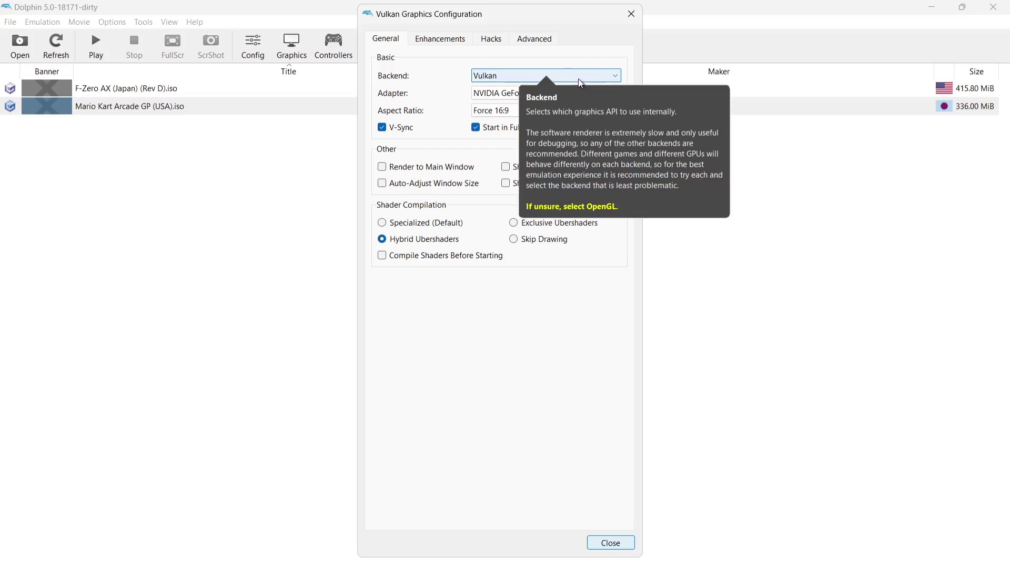
click(465, 42)
click(537, 74)
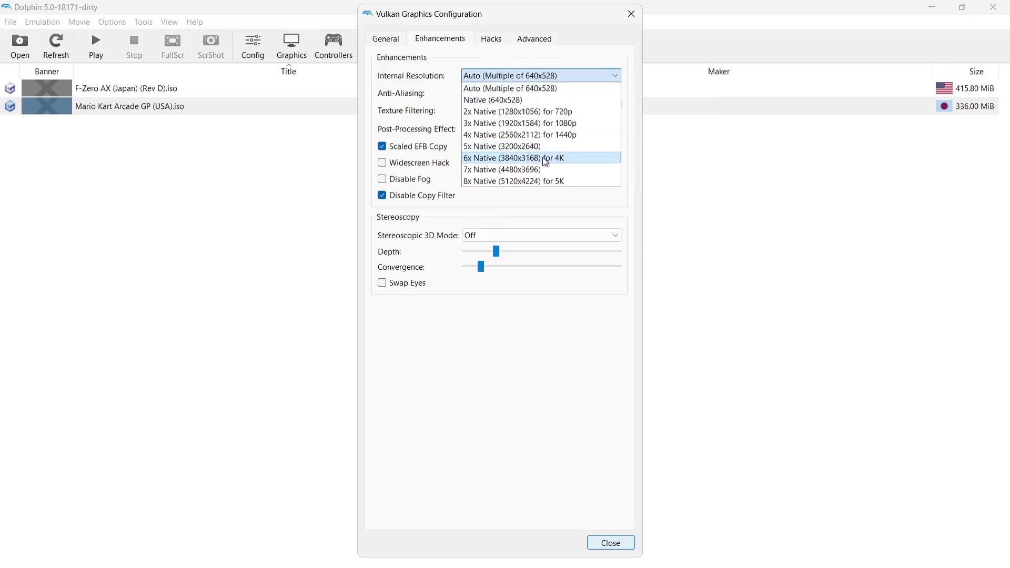
click(603, 136)
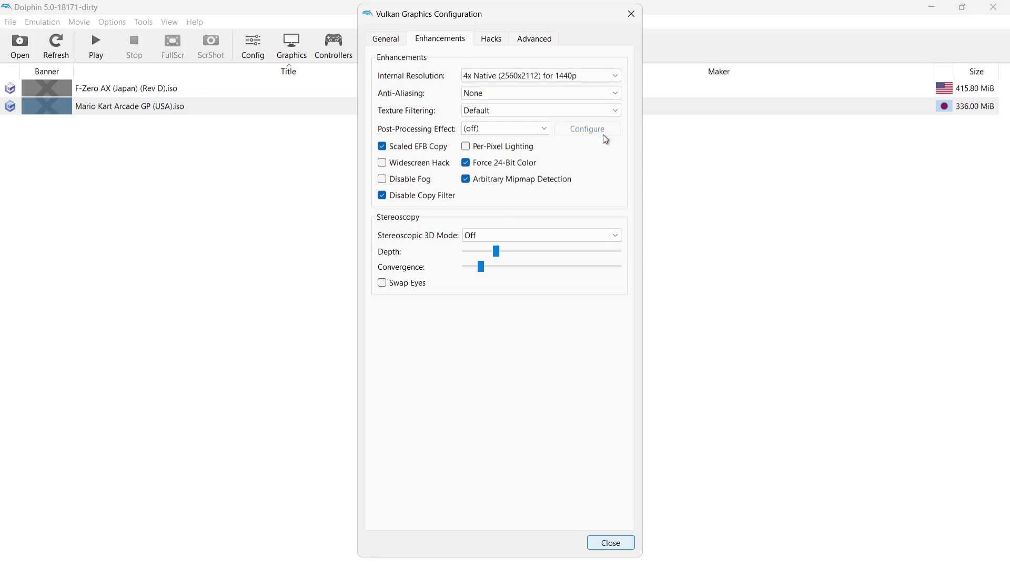
click(548, 99)
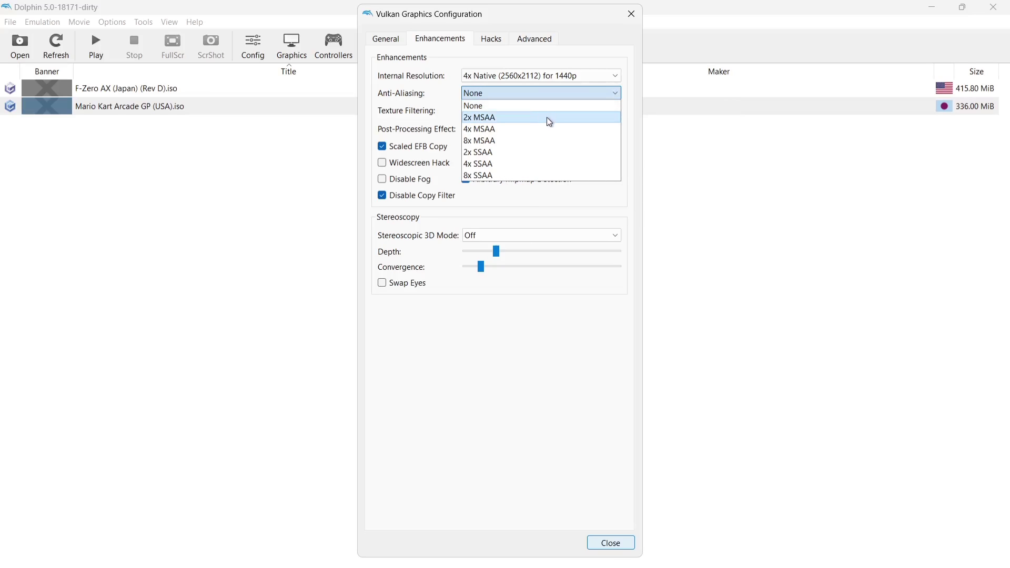
click(547, 118)
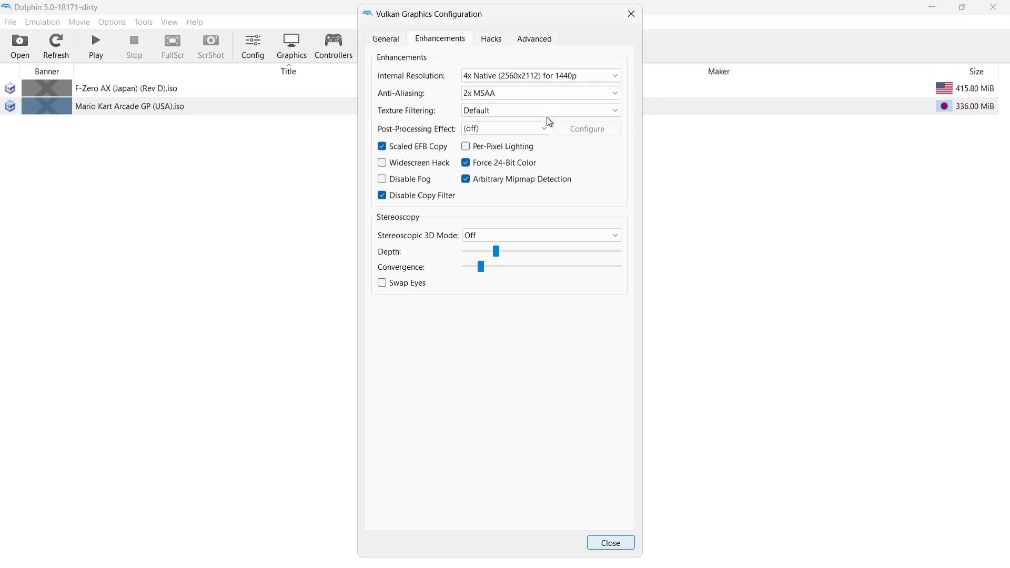
Set texture filtering to 2x Anisotropic and close the graphics configuration
click(529, 113)
click(526, 113)
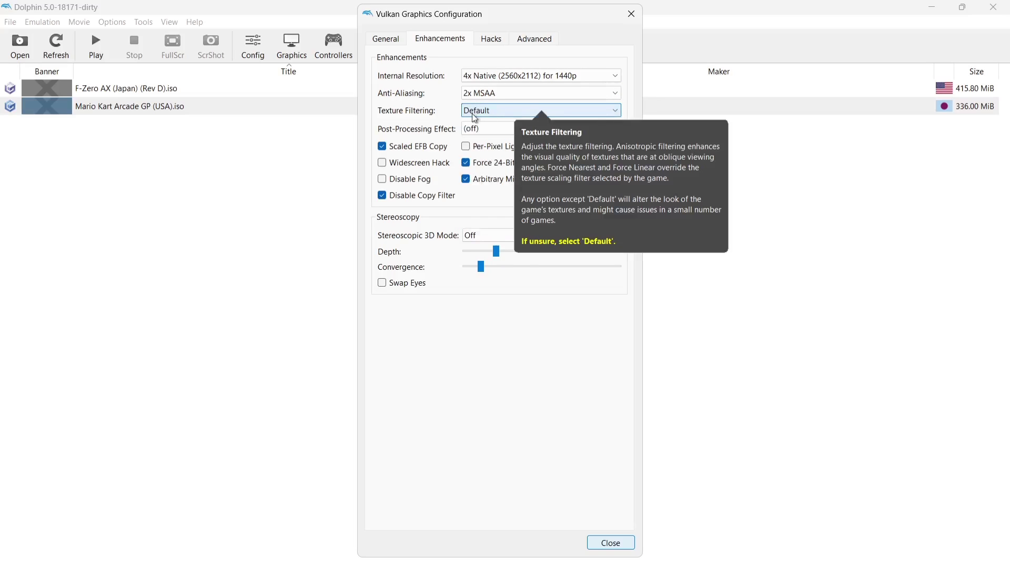
click(506, 119)
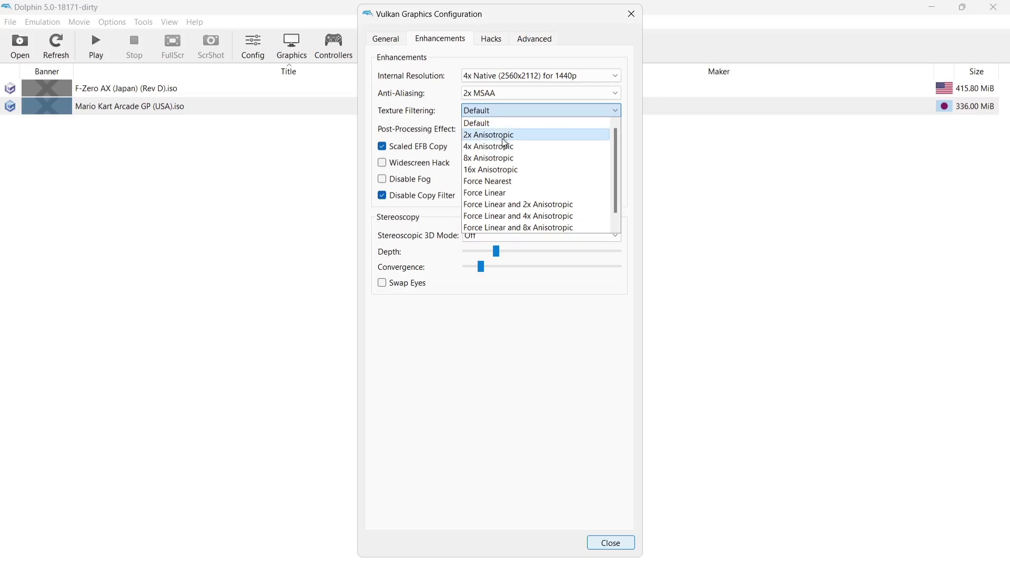
click(546, 142)
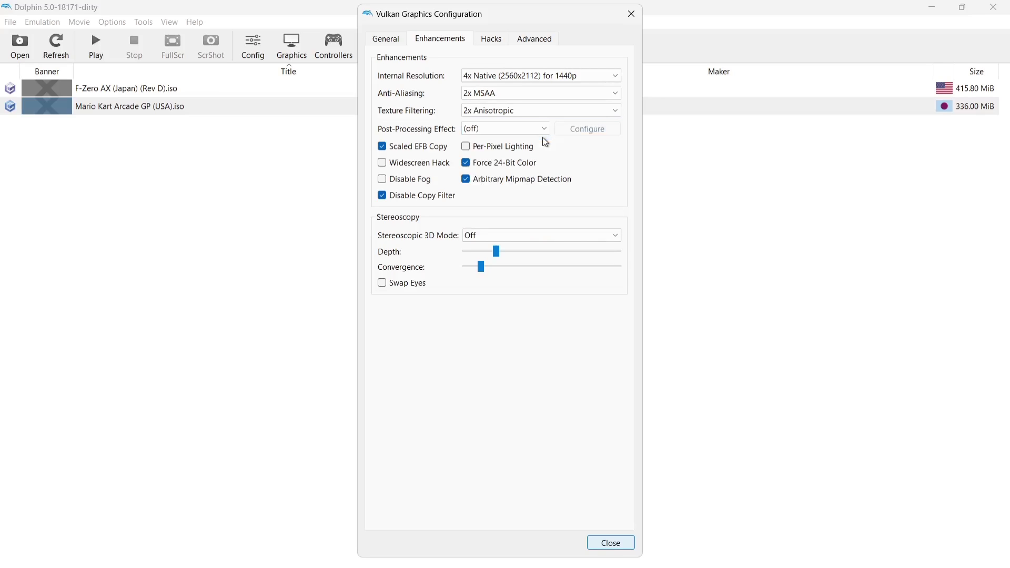
click(600, 542)
Launch Mario Kart Arcade GP (USA).iso and drive Mario's kart from the start line to test the graphics enhancements
double_click(134, 106)
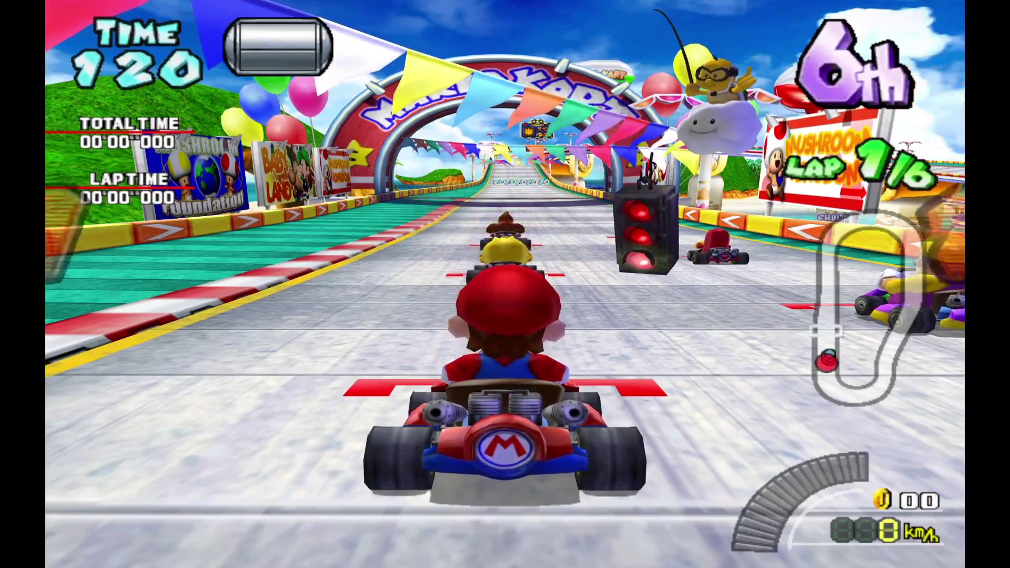
key(x)
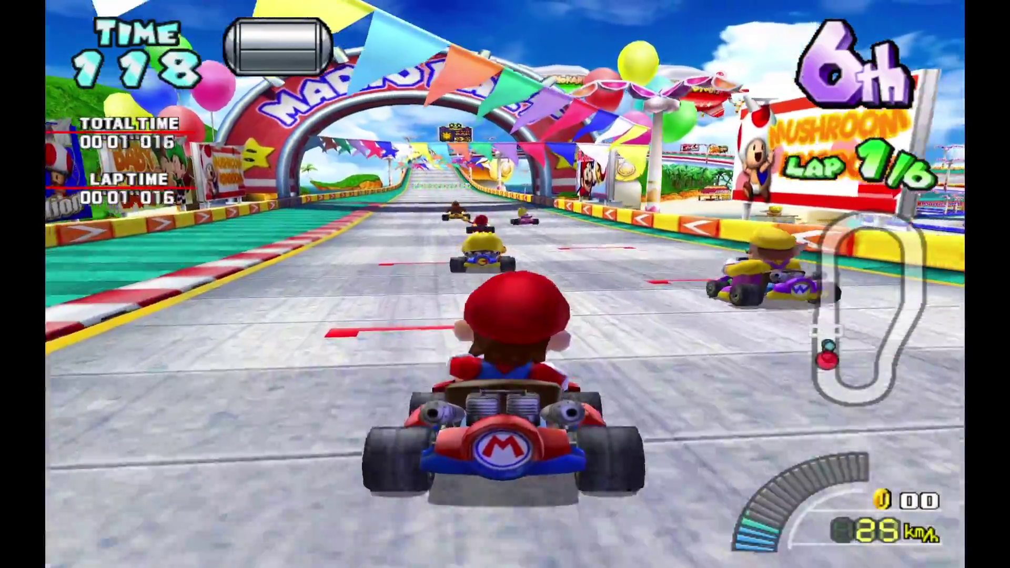
key(Left)
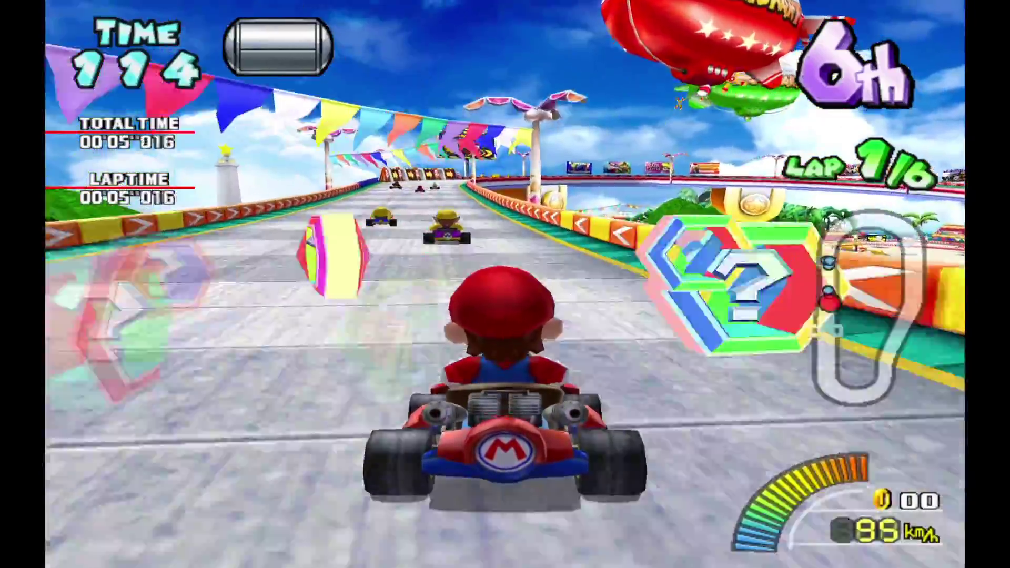
key(Right)
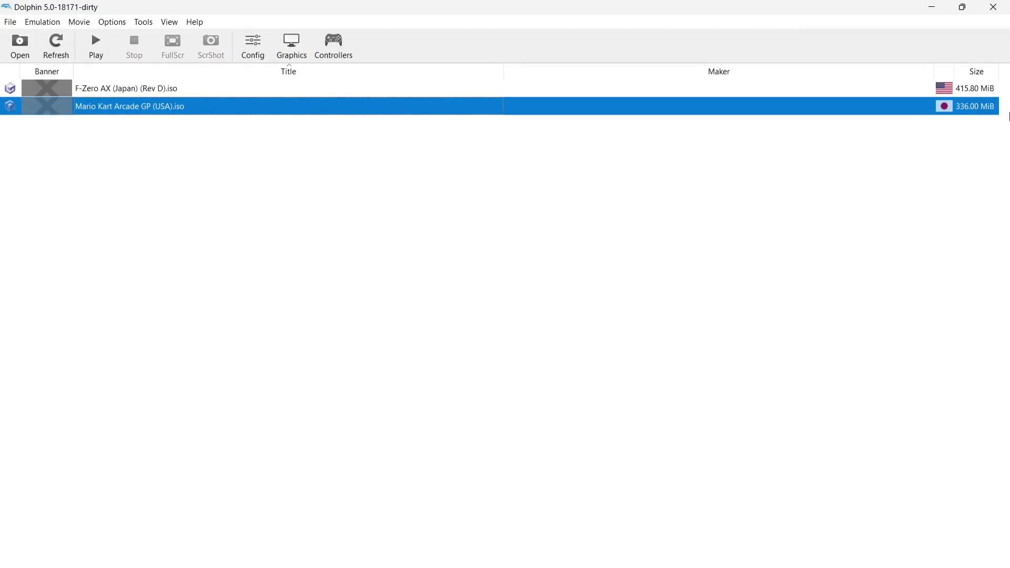
Raise the graphics internal resolution to 6x Native (3840x3168) for 4K and close the configuration
click(297, 51)
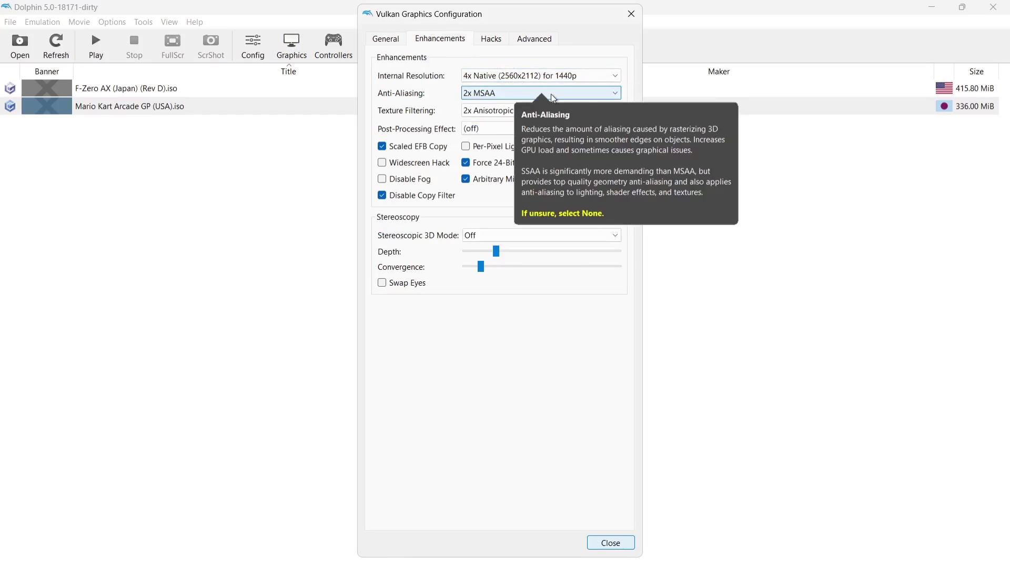
click(548, 77)
click(563, 160)
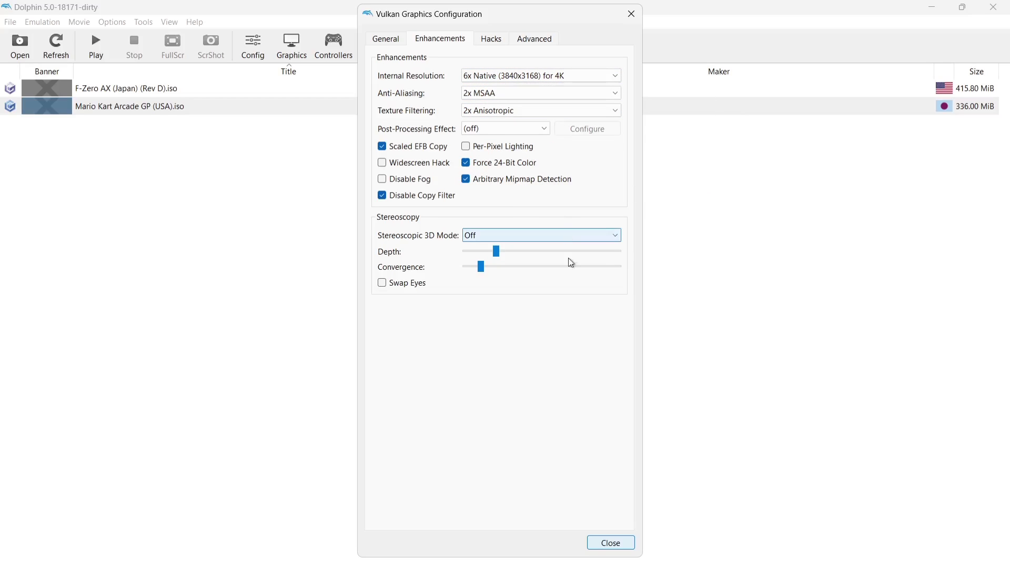
click(611, 544)
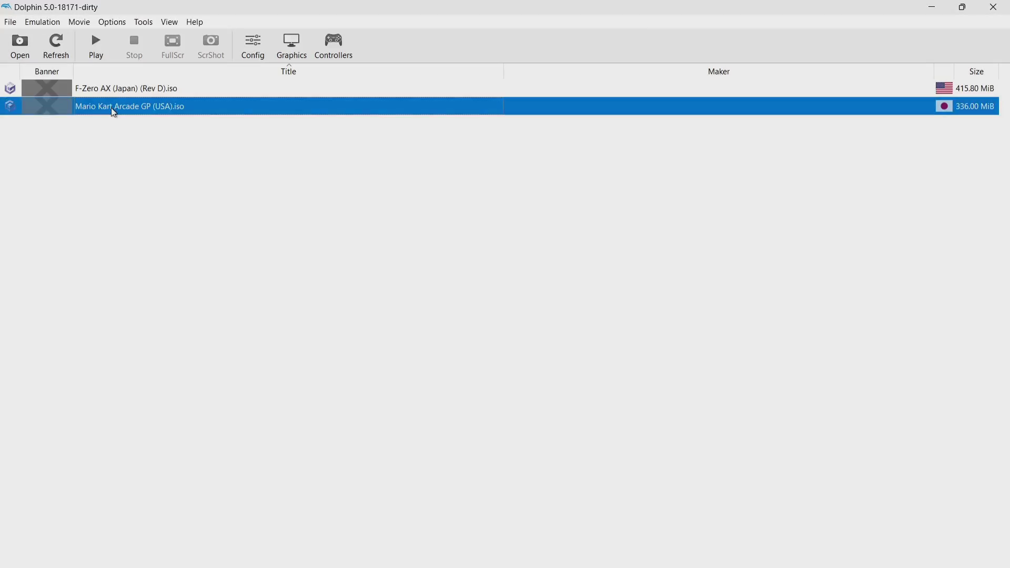
Relaunch Mario Kart Arcade GP (USA).iso and race Mario's kart on the jungle track
double_click(112, 108)
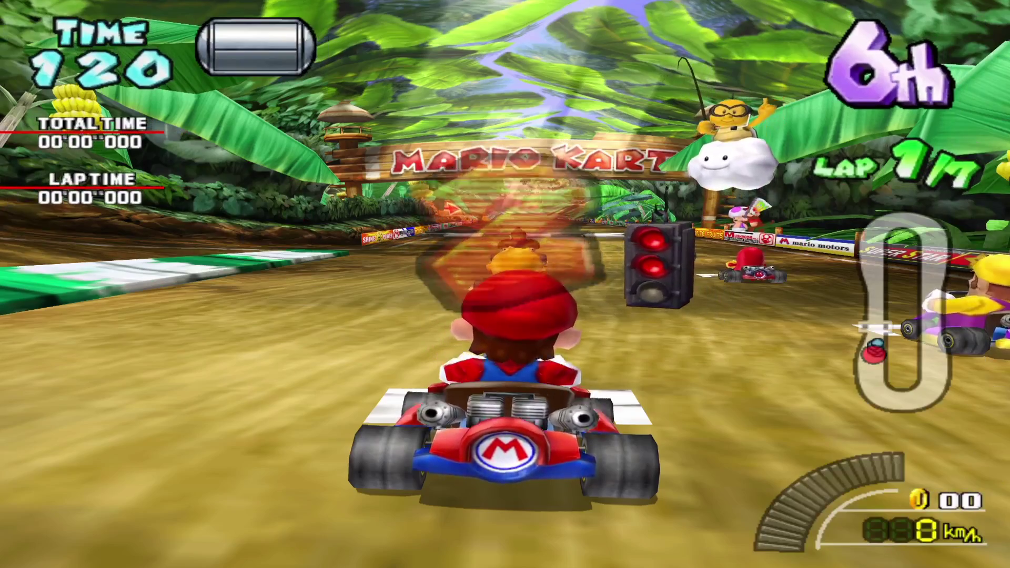
key(Up)
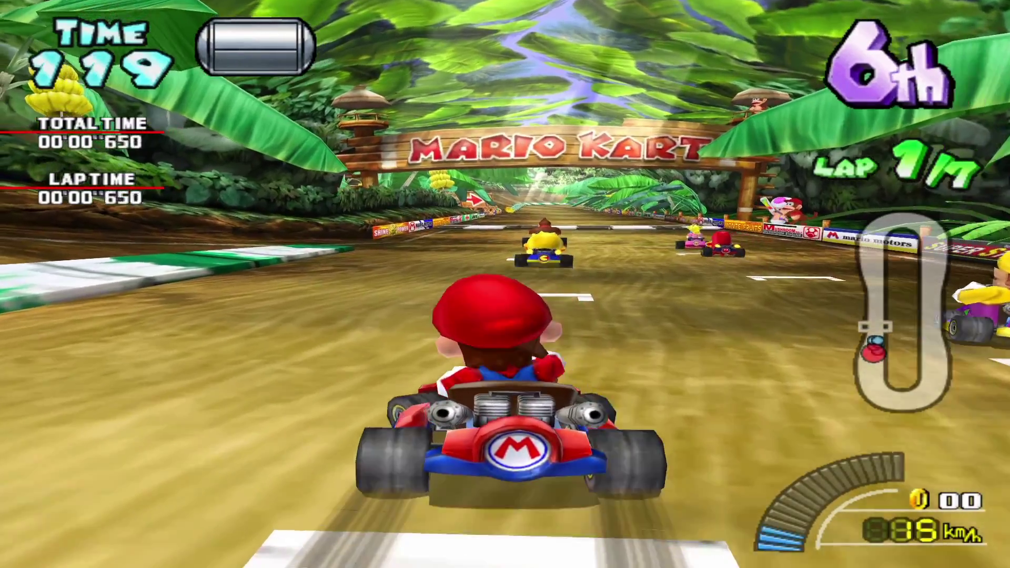
key(Up)
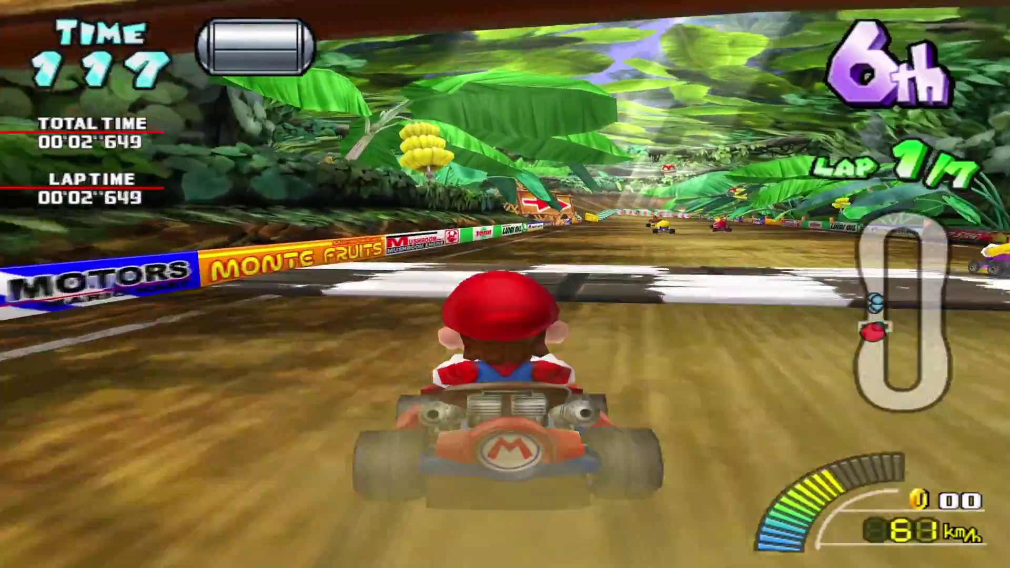
key(Up)
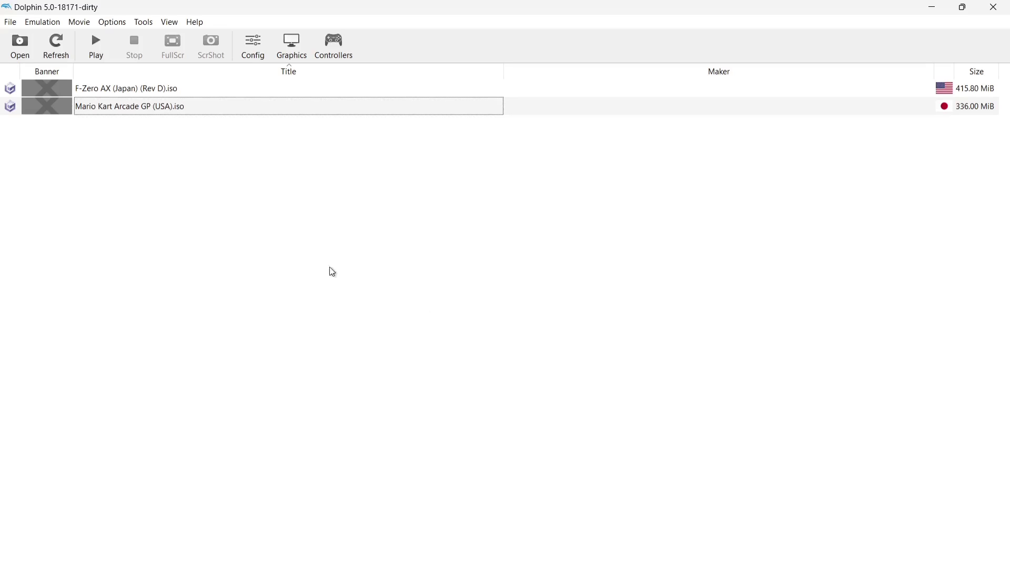
Enable the Widescreen Hack in the graphics enhancements and select F-Zero AX (Japan) (Rev D).iso in the game list
click(303, 42)
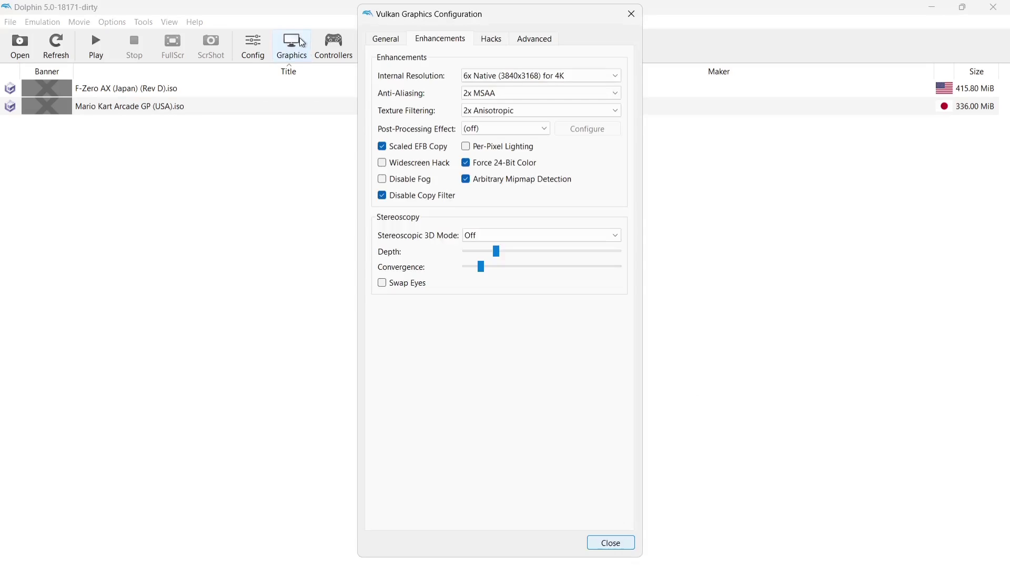
click(404, 166)
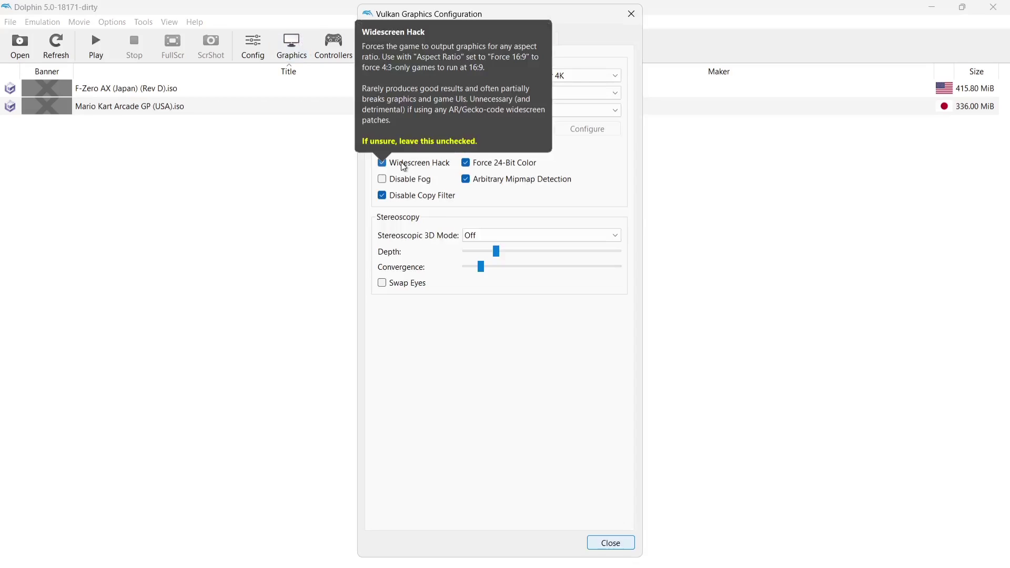
click(617, 546)
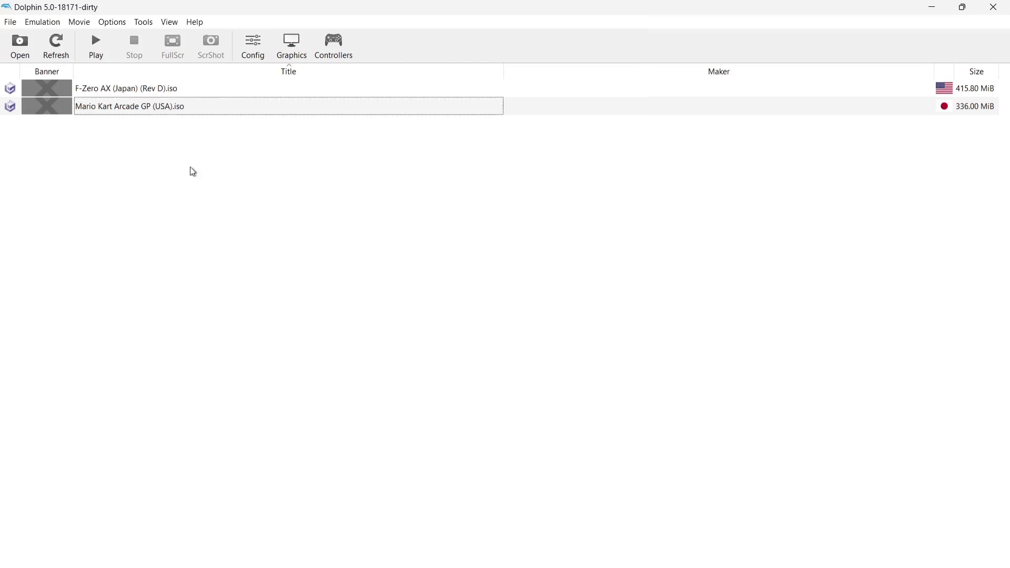
click(170, 92)
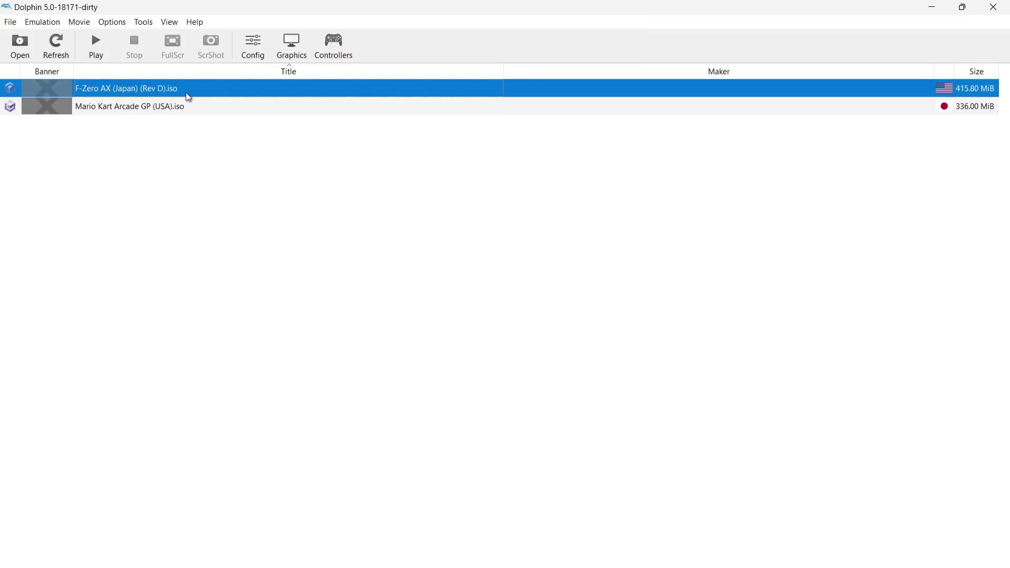
Lower the graphics internal resolution to 3x Native (1920x1584) for 1080p and close the configuration
click(292, 47)
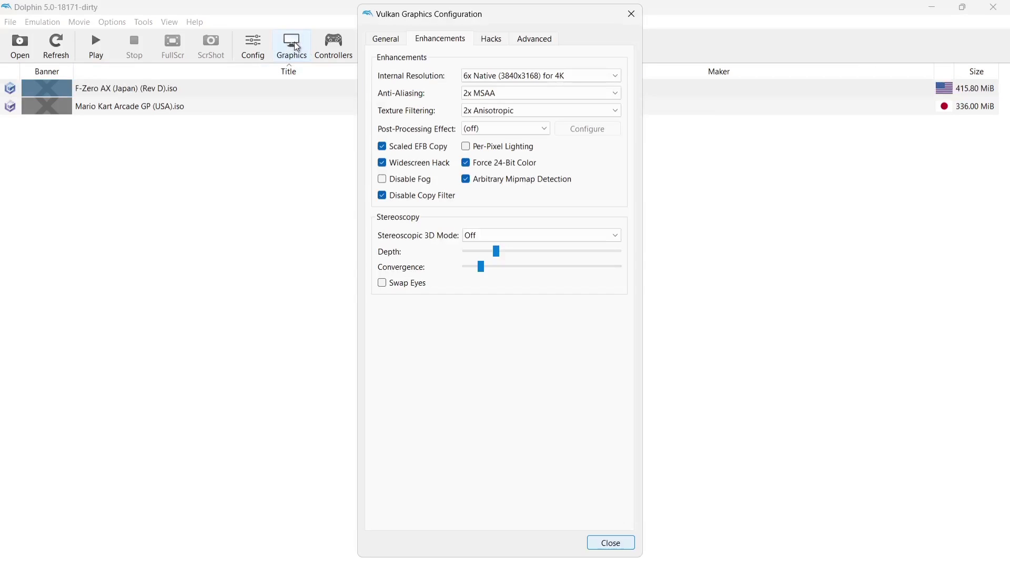
click(562, 78)
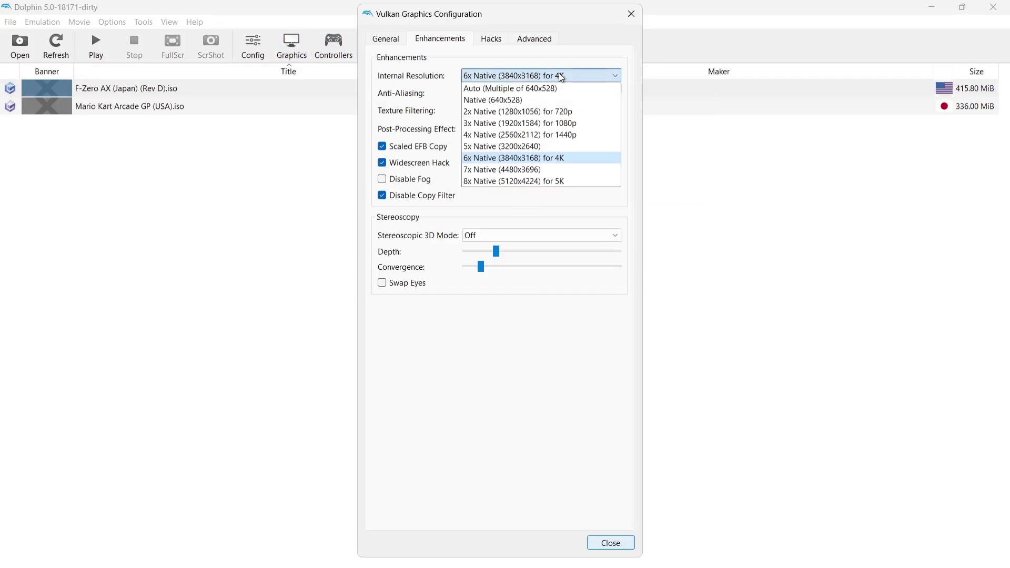
click(607, 128)
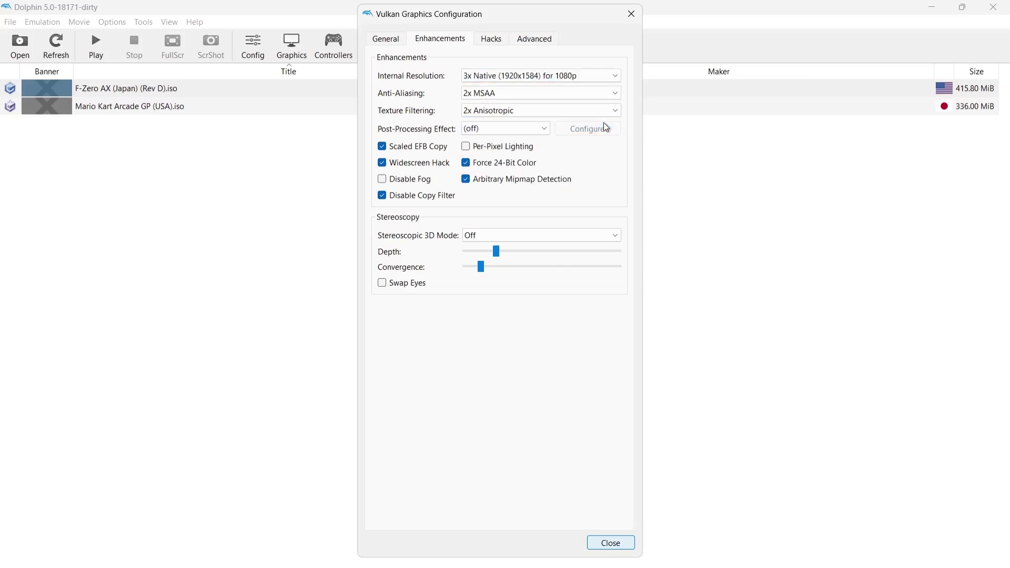
click(618, 547)
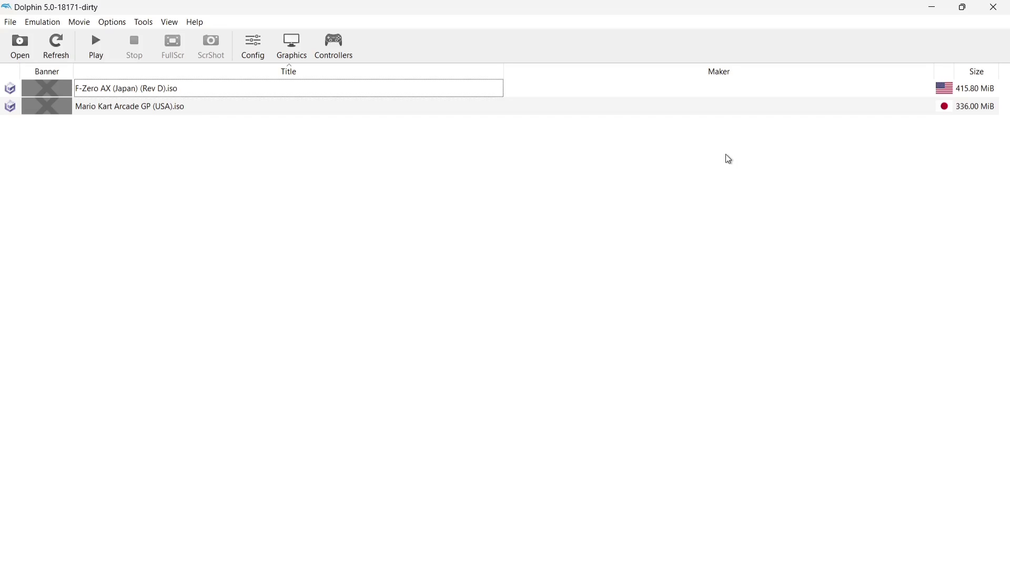
Review the Widescreen Hack setting for Mario Kart Arcade GP (USA).iso and race the Ms. Pac-Man kart from the start line
click(160, 111)
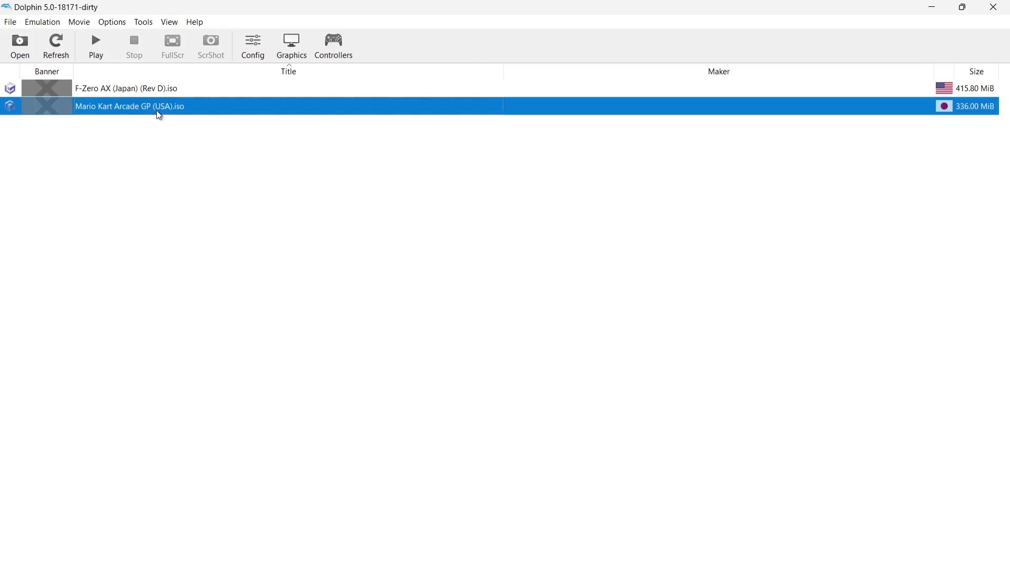
click(293, 47)
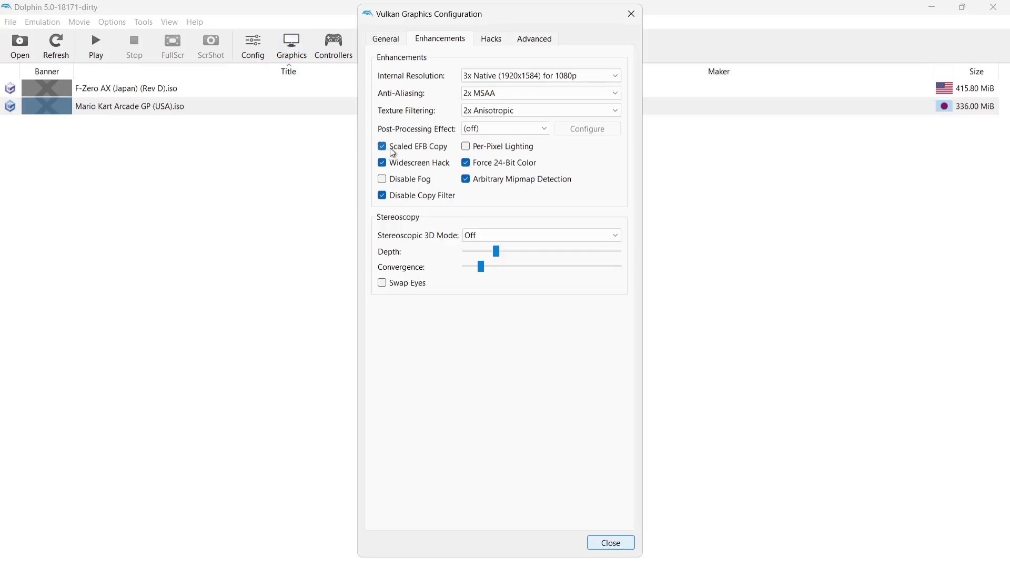
mouse_move(405, 166)
click(603, 542)
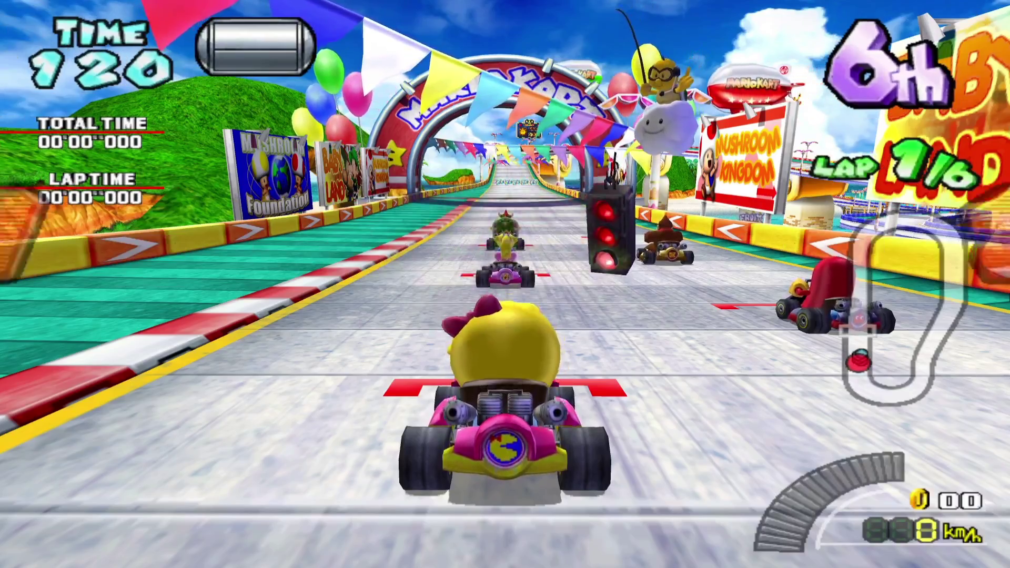
key(Up)
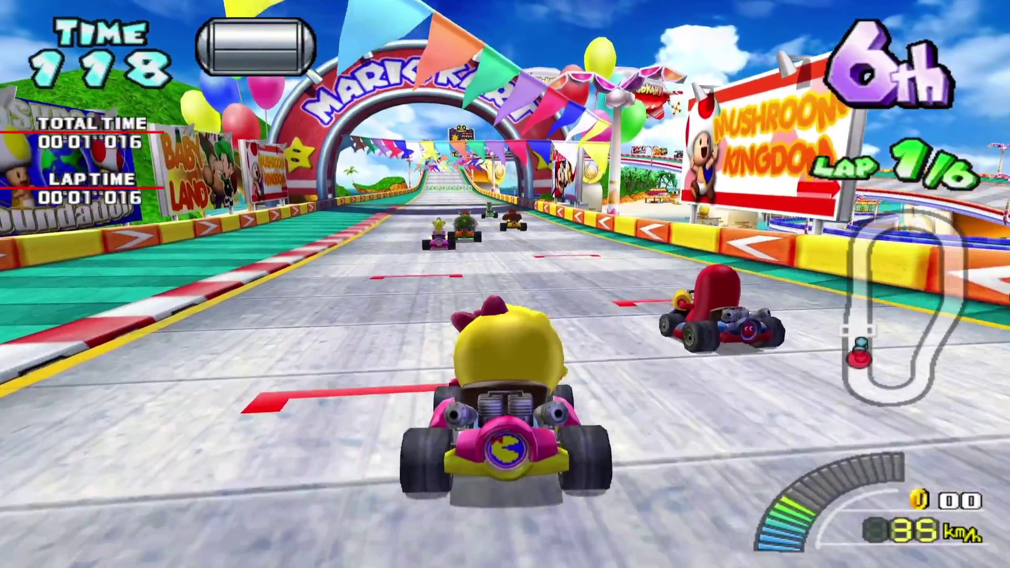
key(Up)
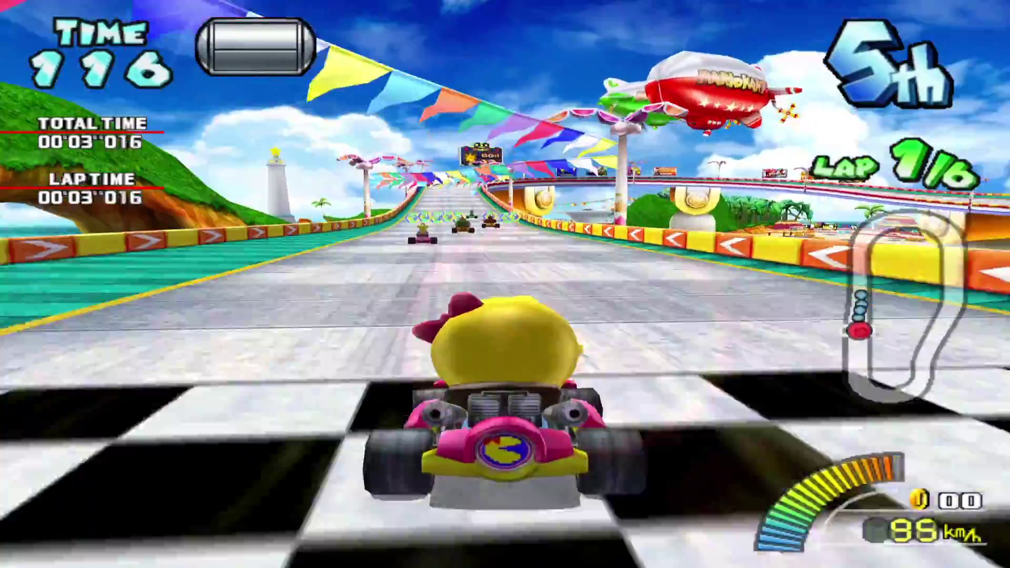